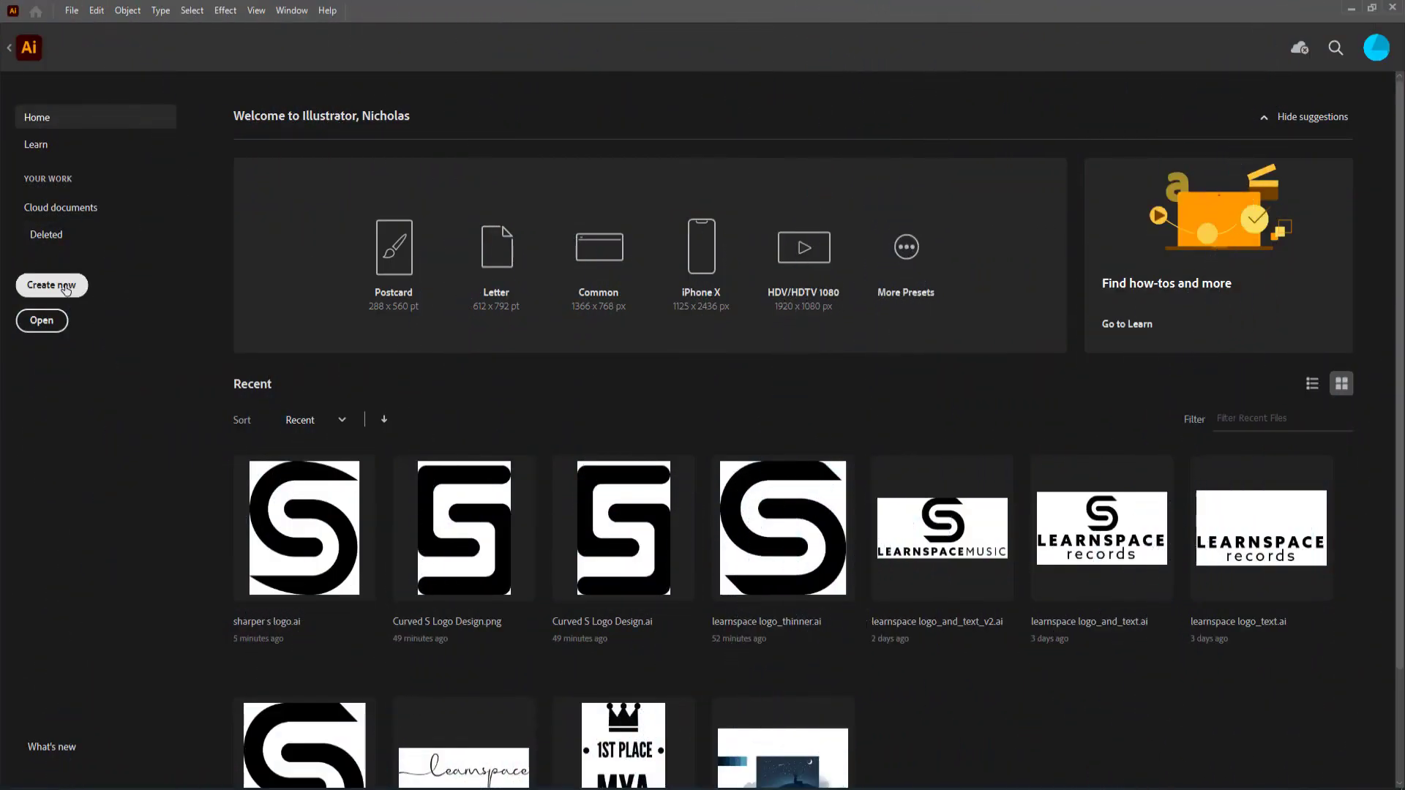
Start a new document from the Illustrator Home screen.
left_click(51, 286)
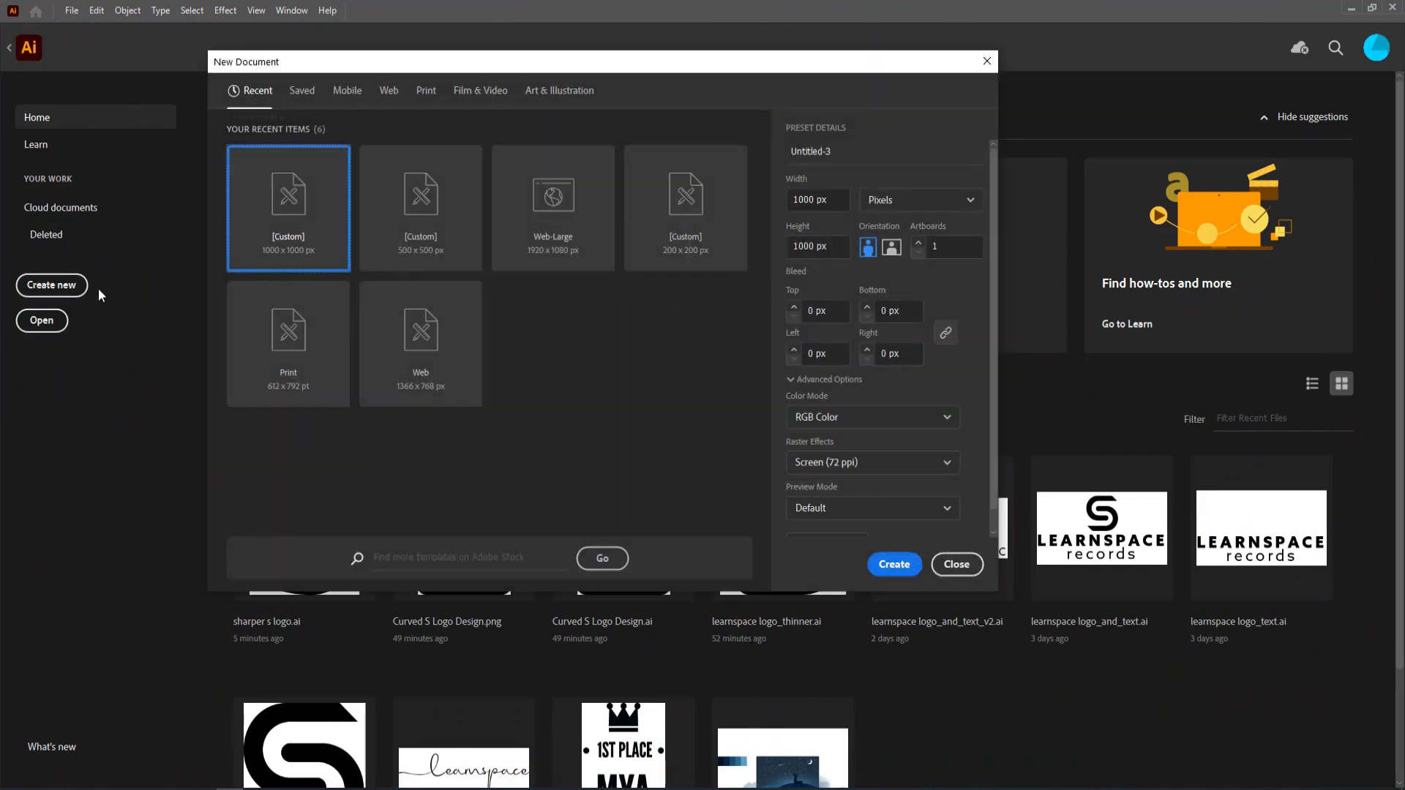
Create the 1000 × 1000 px RGB document Untitled-3.
left_click_drag(609, 71, 611, 118)
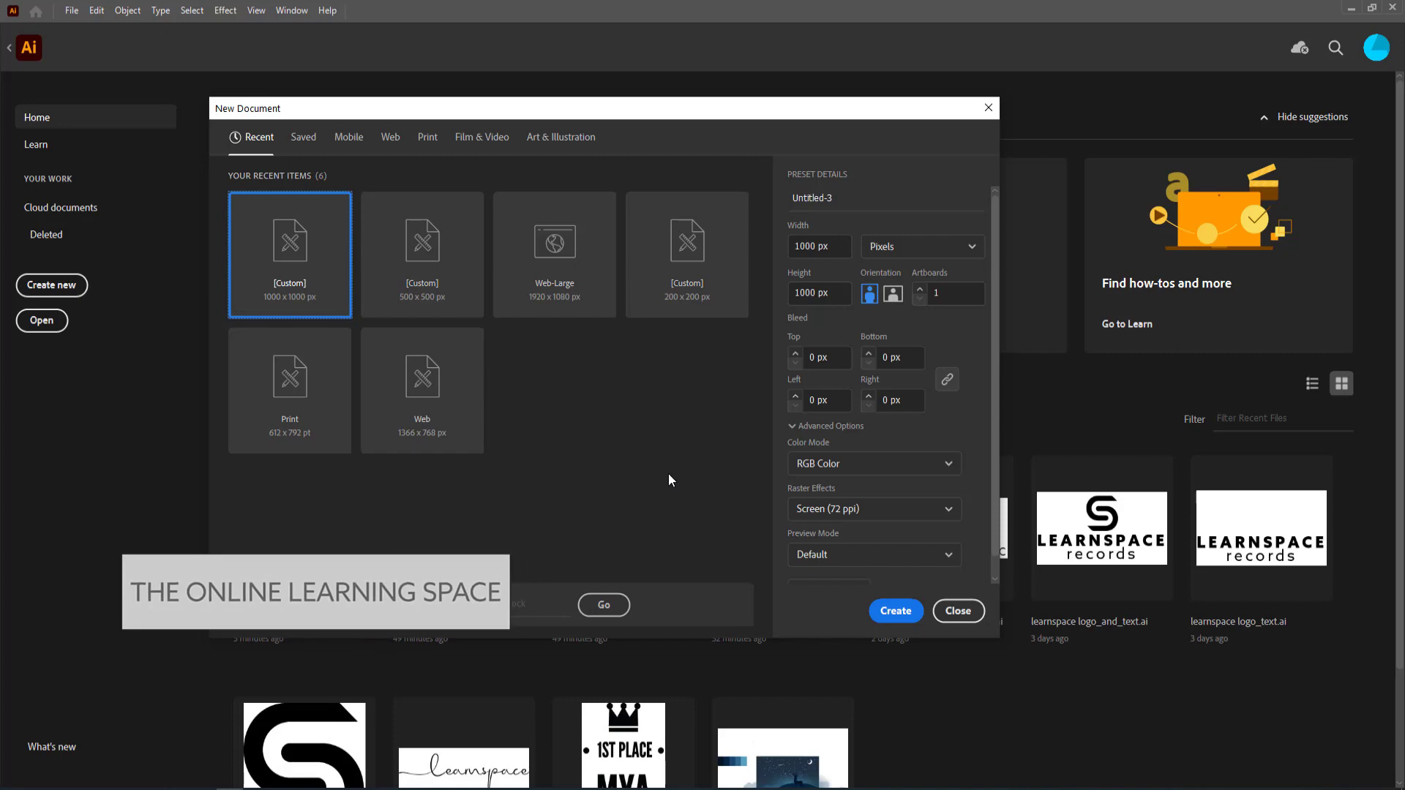
left_click(896, 611)
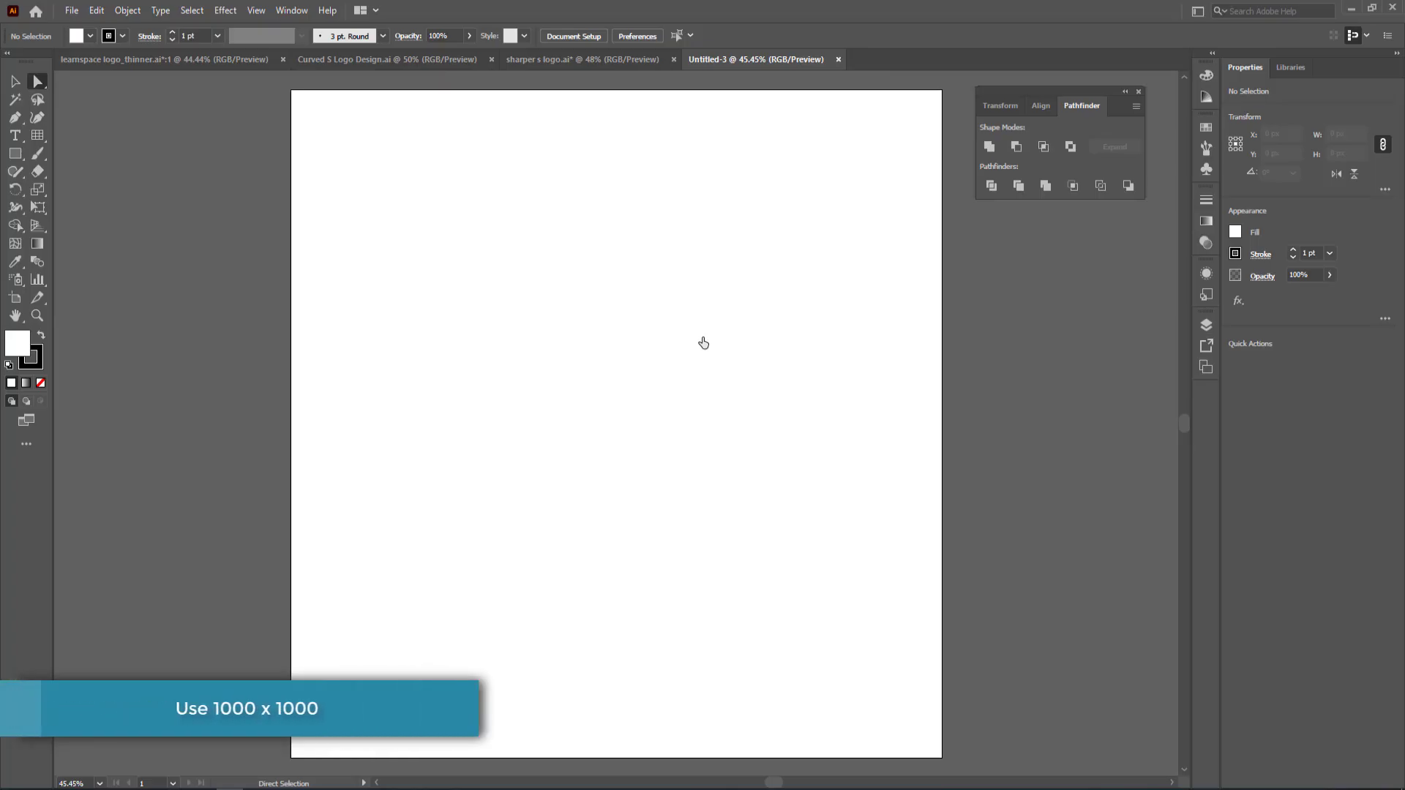
Draw a 750 × 770 px grid with 6 horizontal and 5 vertical dividers, shifted up-left.
left_click(41, 138)
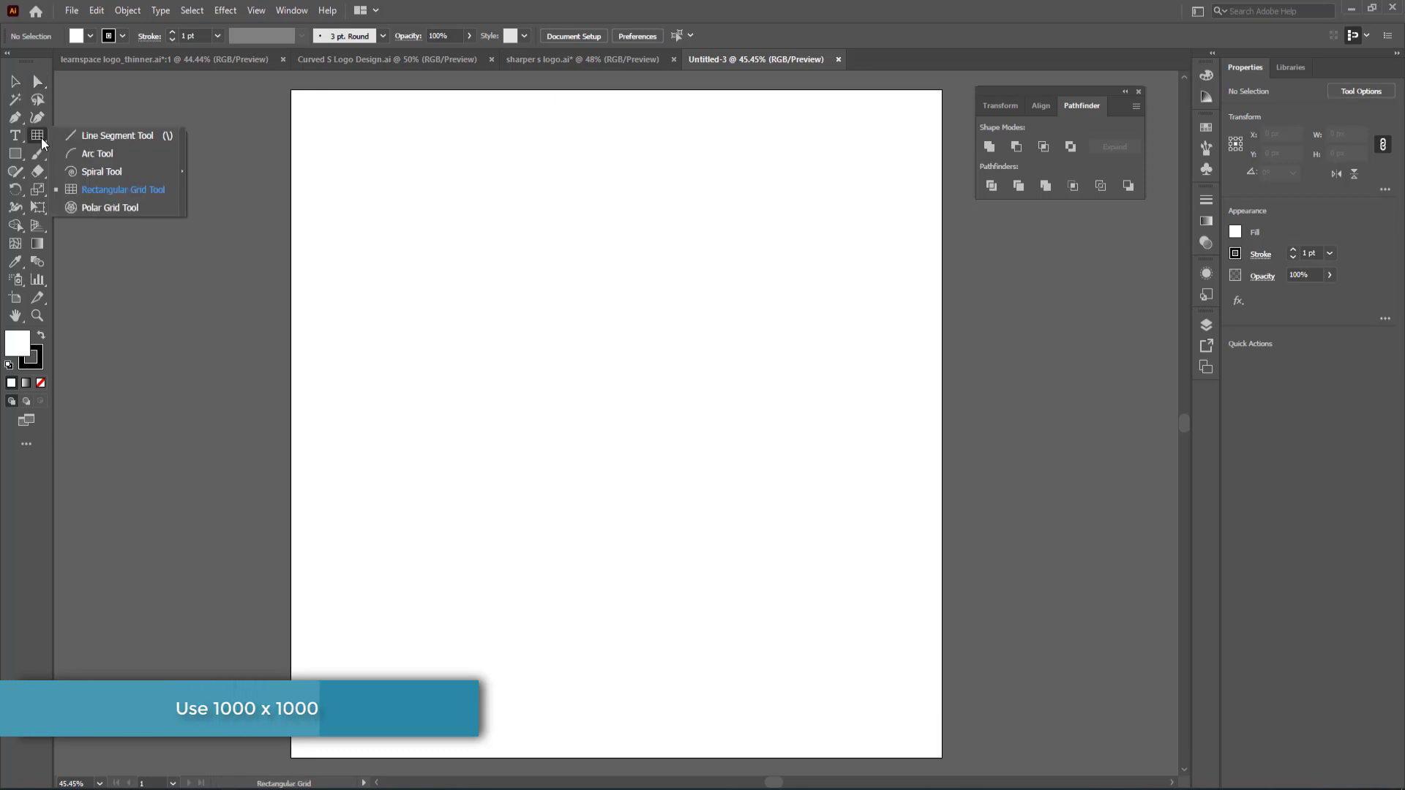
left_click(129, 193)
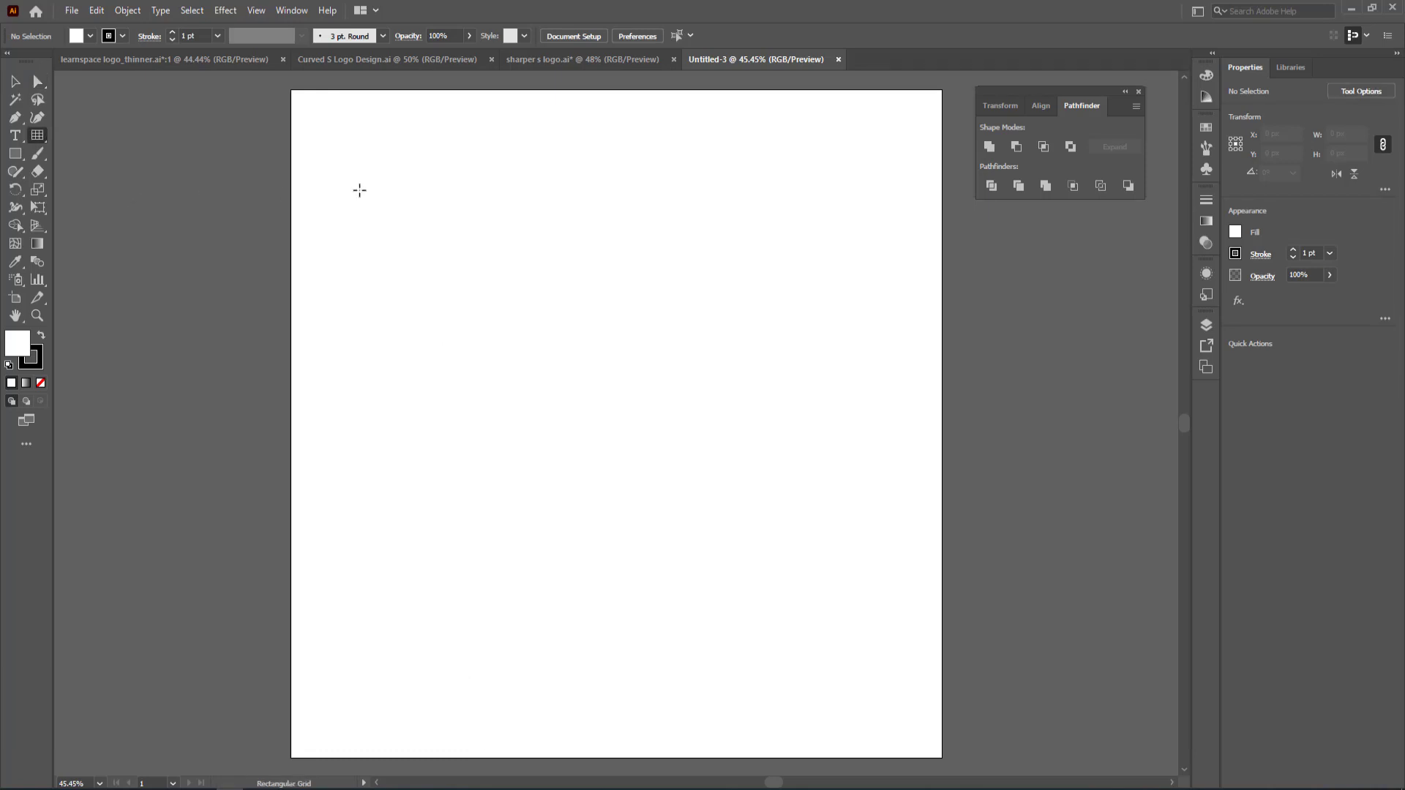
left_click(395, 180)
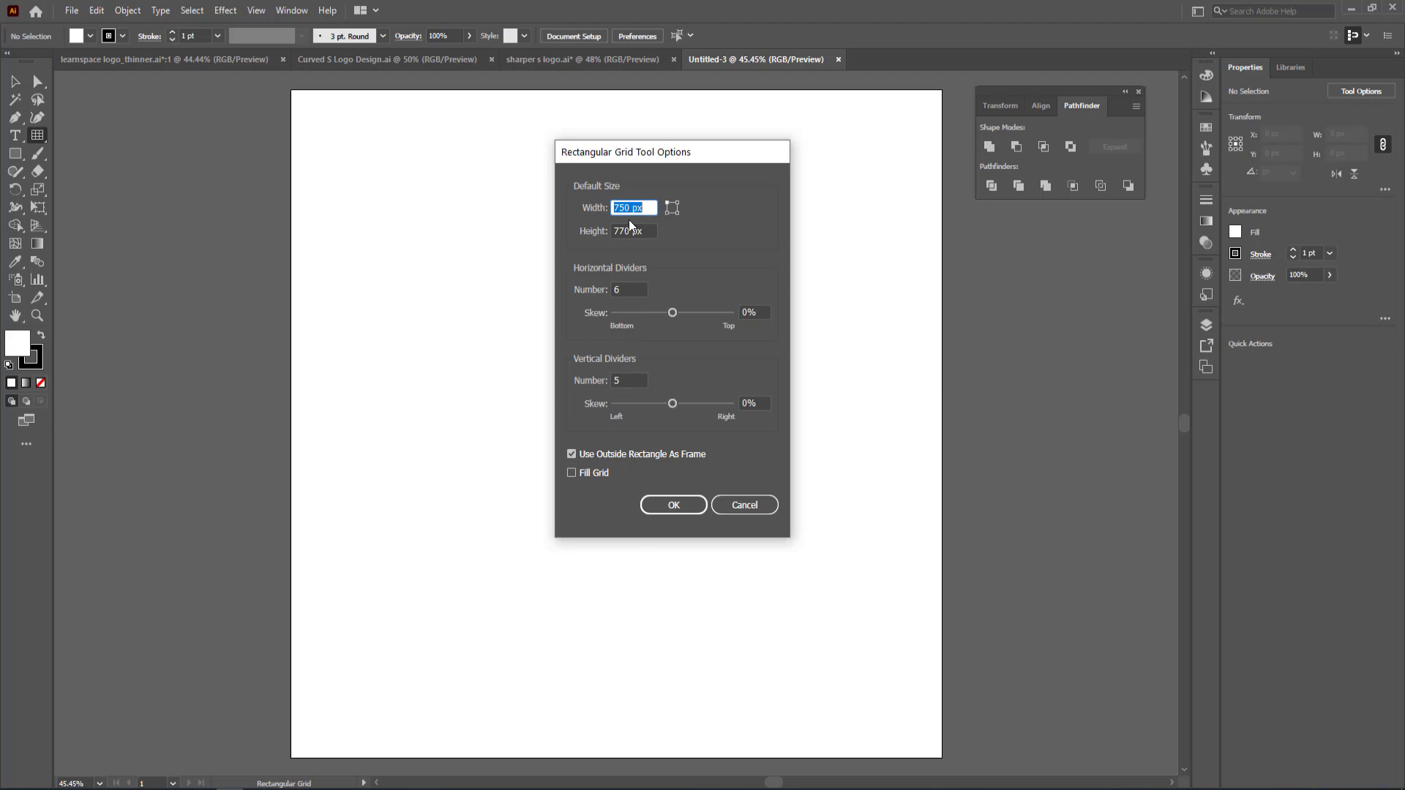
left_click(686, 503)
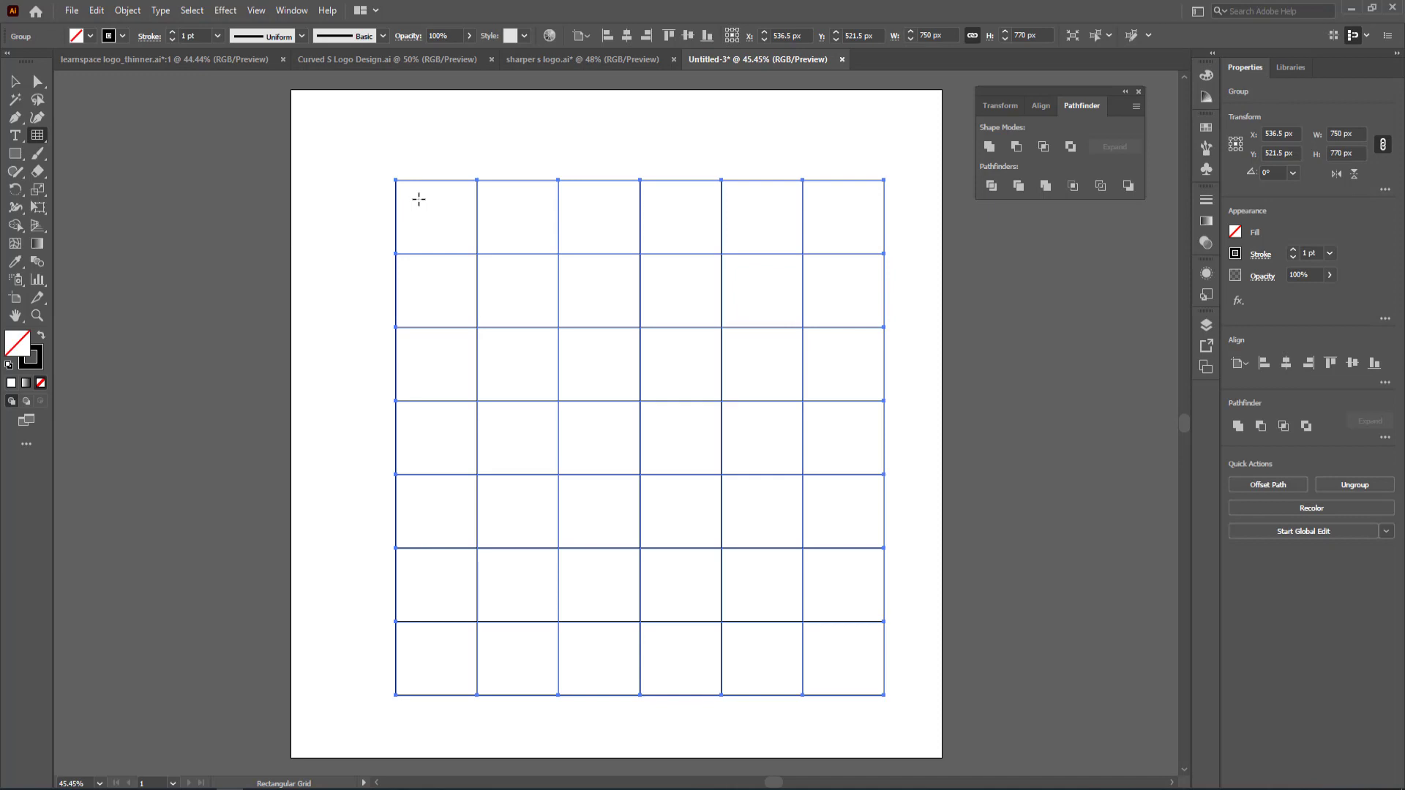
left_click(12, 84)
left_click_drag(516, 181, 564, 167)
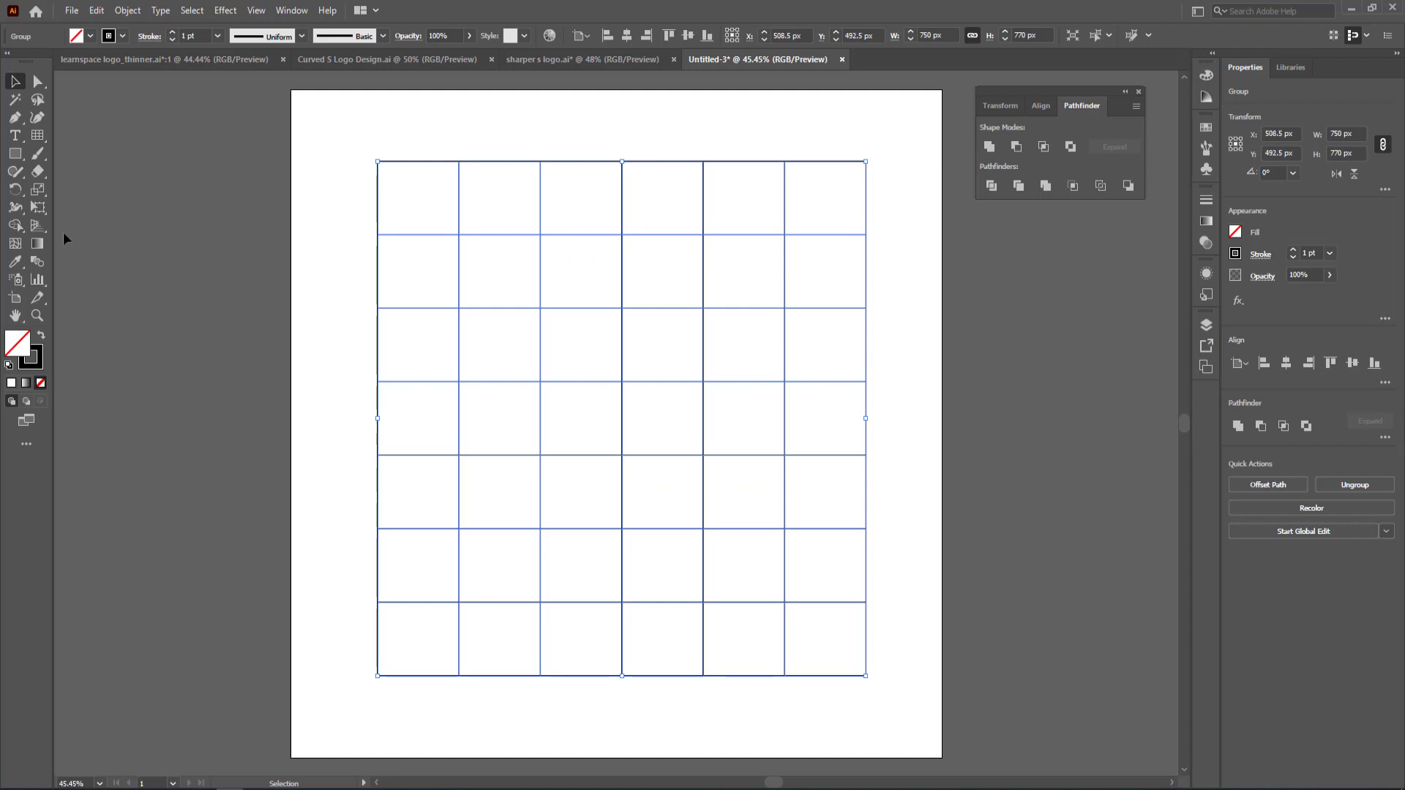
Merge the top row and left column, then the middle, right column and bottom row, with Shape Builder.
left_click(19, 232)
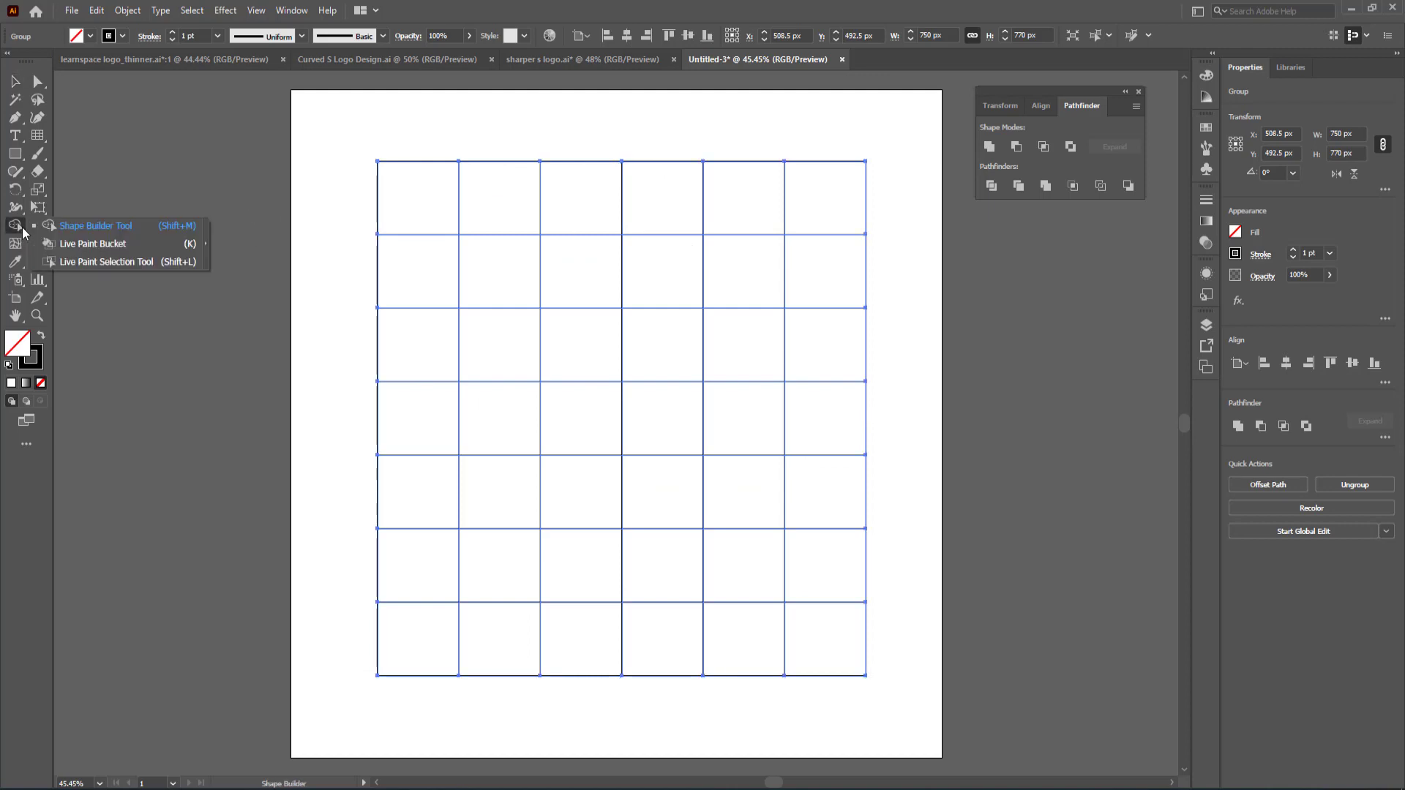
left_click(93, 229)
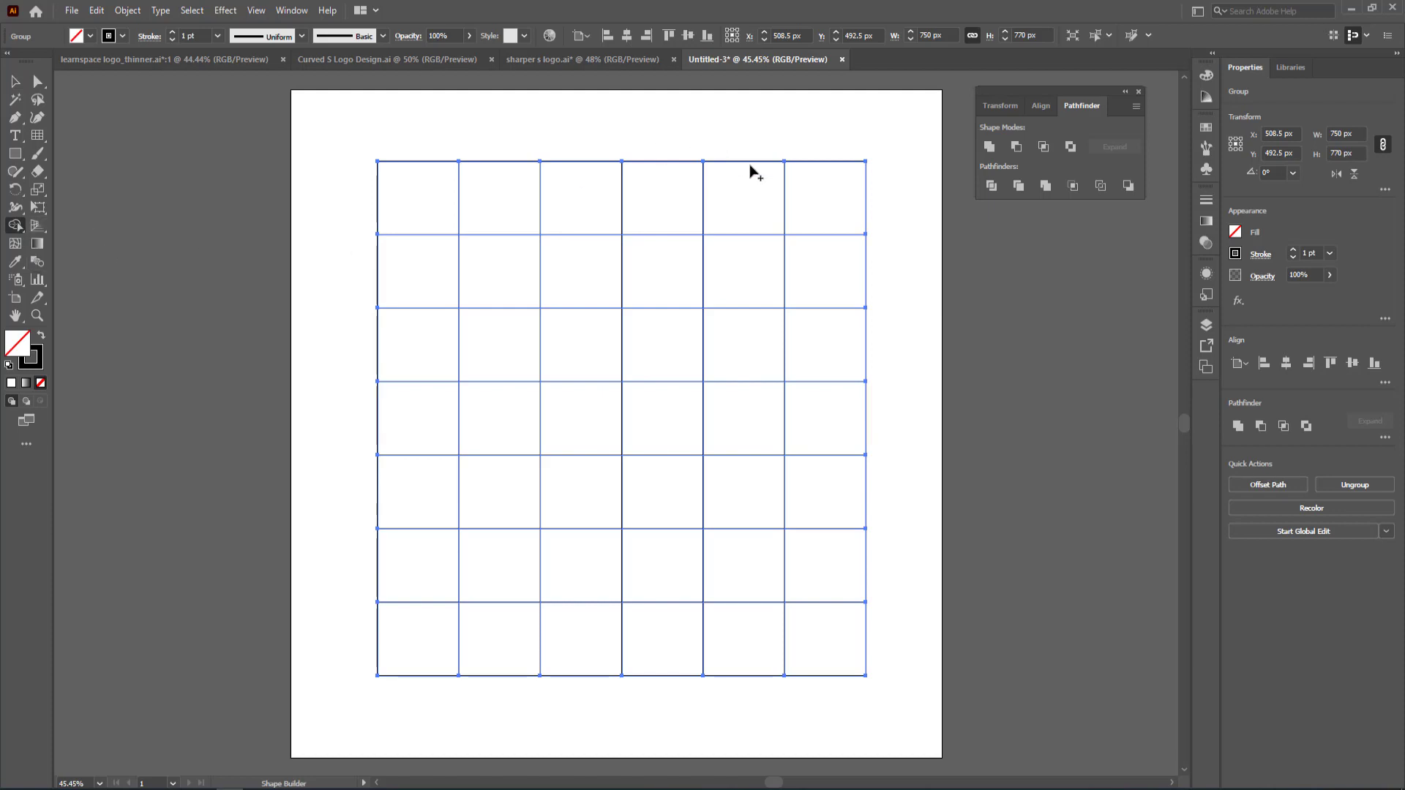
mouse_move(789, 210)
left_mouse_down()
mouse_move(424, 203)
mouse_move(421, 272)
left_mouse_up()
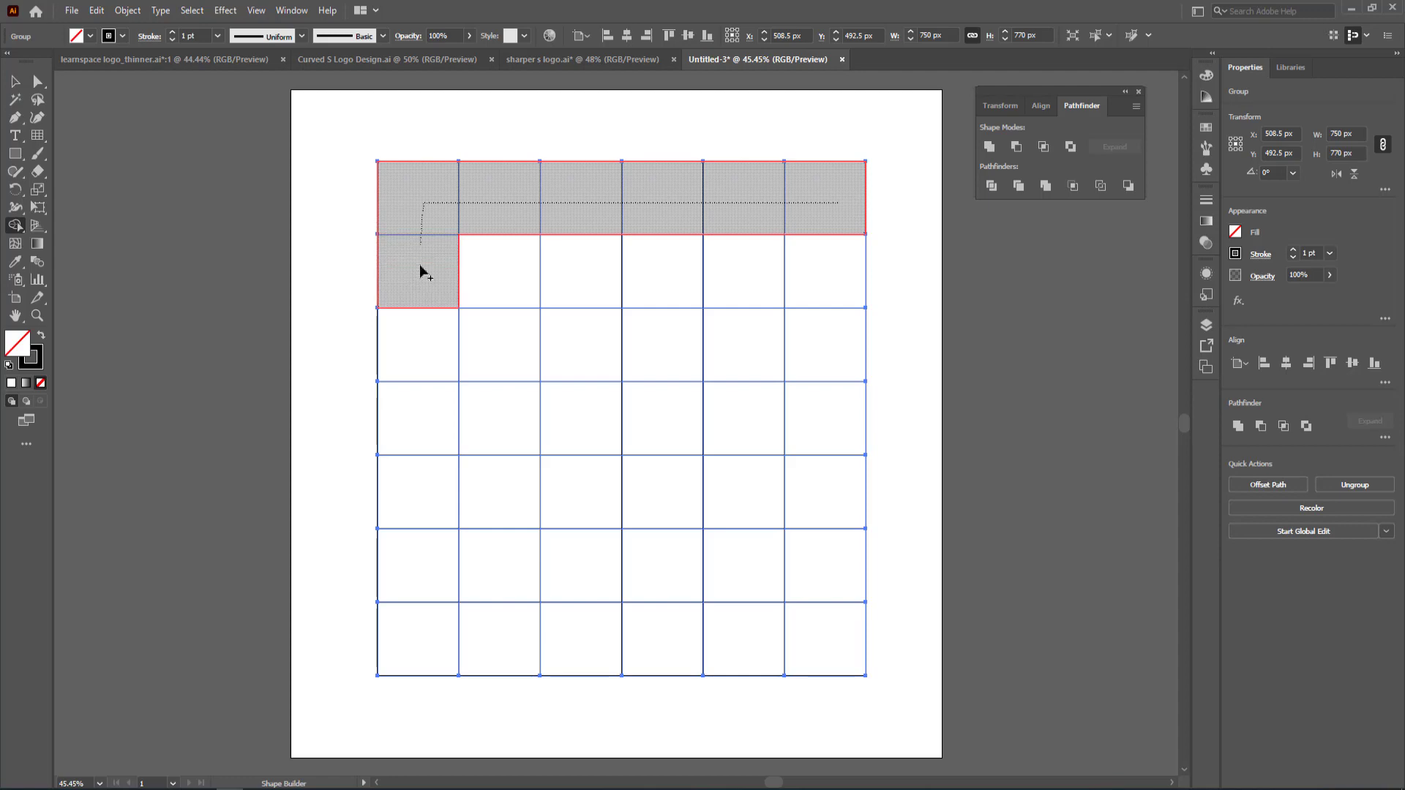
mouse_move(422, 322)
left_mouse_down()
mouse_move(417, 424)
mouse_move(436, 490)
mouse_move(656, 492)
left_mouse_up()
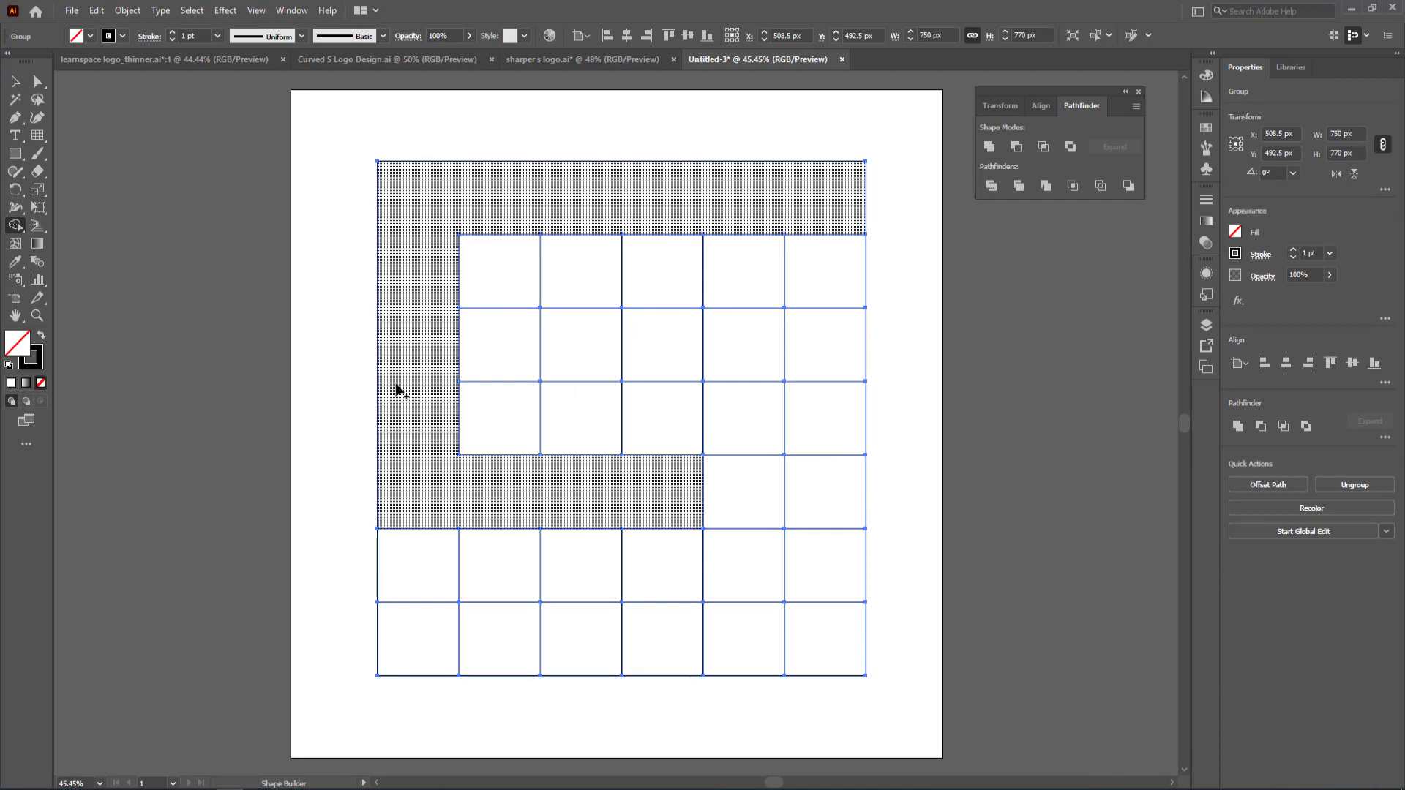
mouse_move(593, 360)
left_mouse_down()
mouse_move(793, 360)
mouse_move(822, 461)
mouse_move(812, 627)
mouse_move(664, 642)
mouse_move(440, 629)
left_mouse_up()
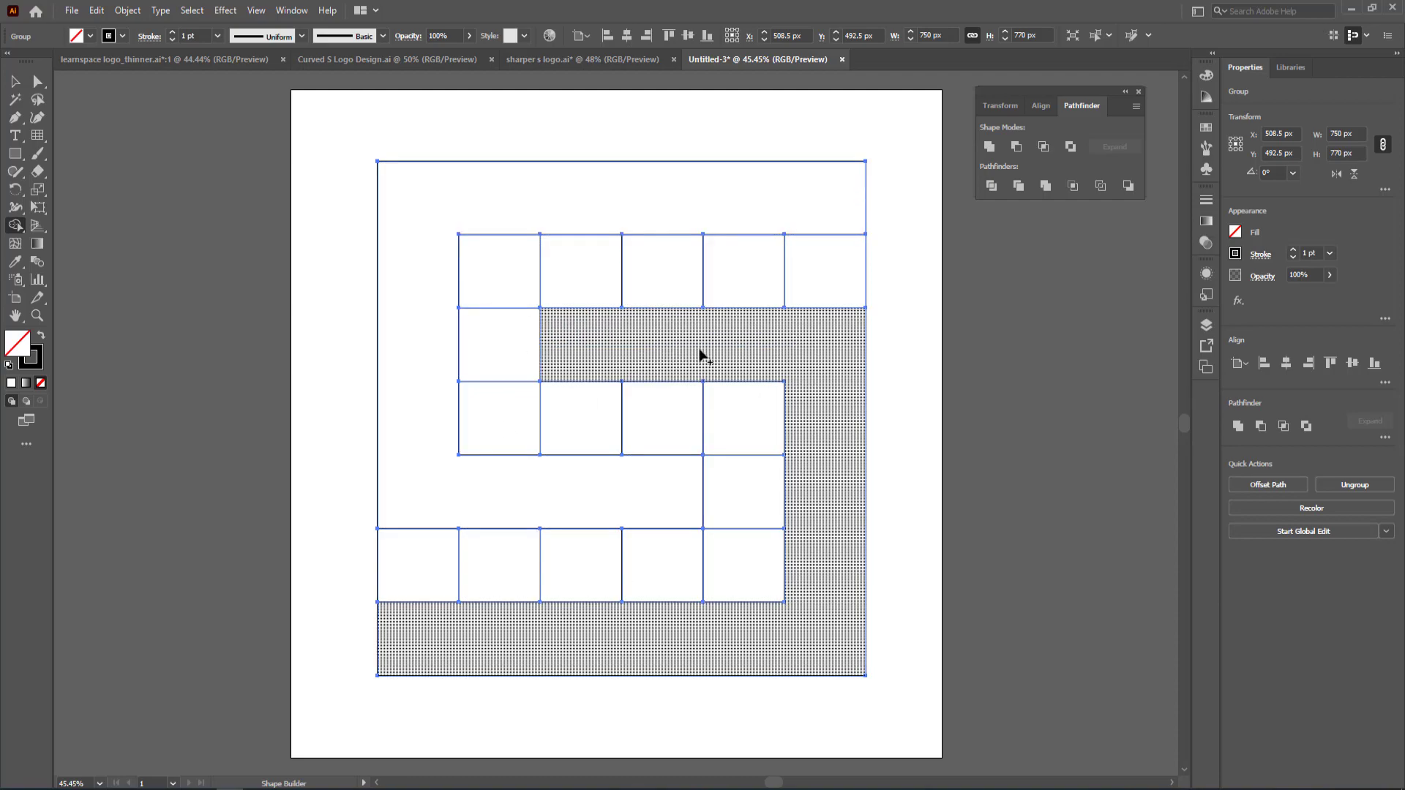
Fill both merged bands black with no stroke.
left_click(43, 337)
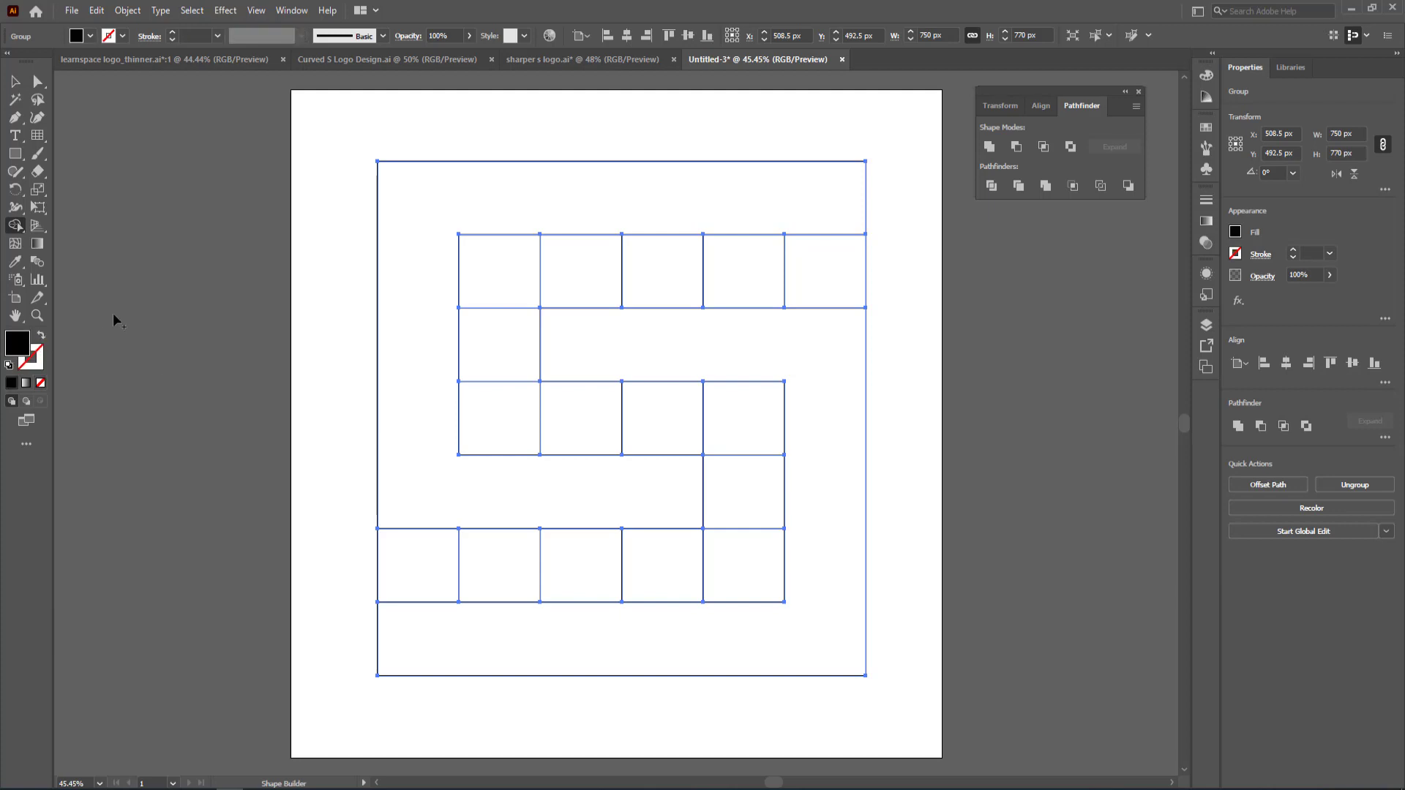
left_click(526, 212)
left_click(822, 382)
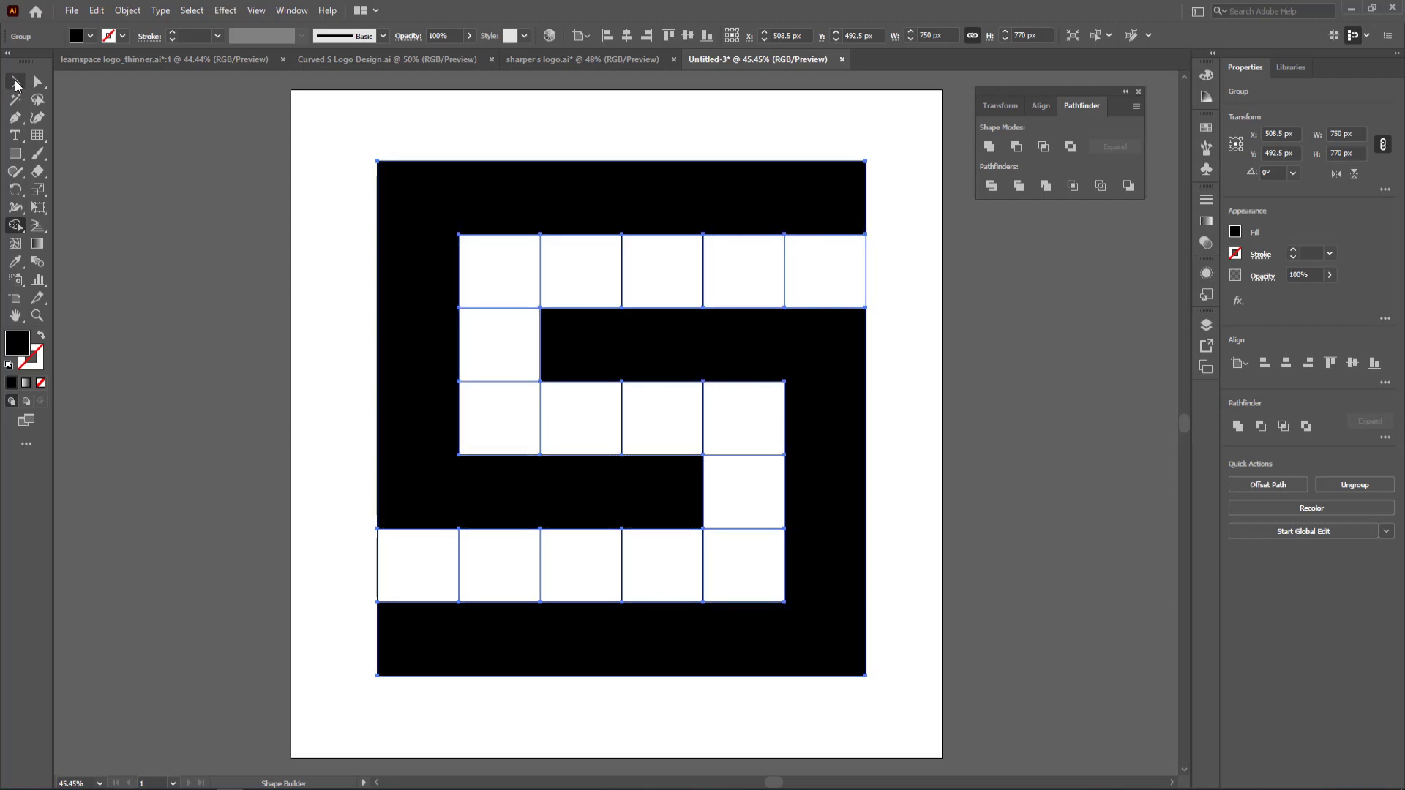
Narrow the S artwork to about 673.5 px wide.
left_click(16, 81)
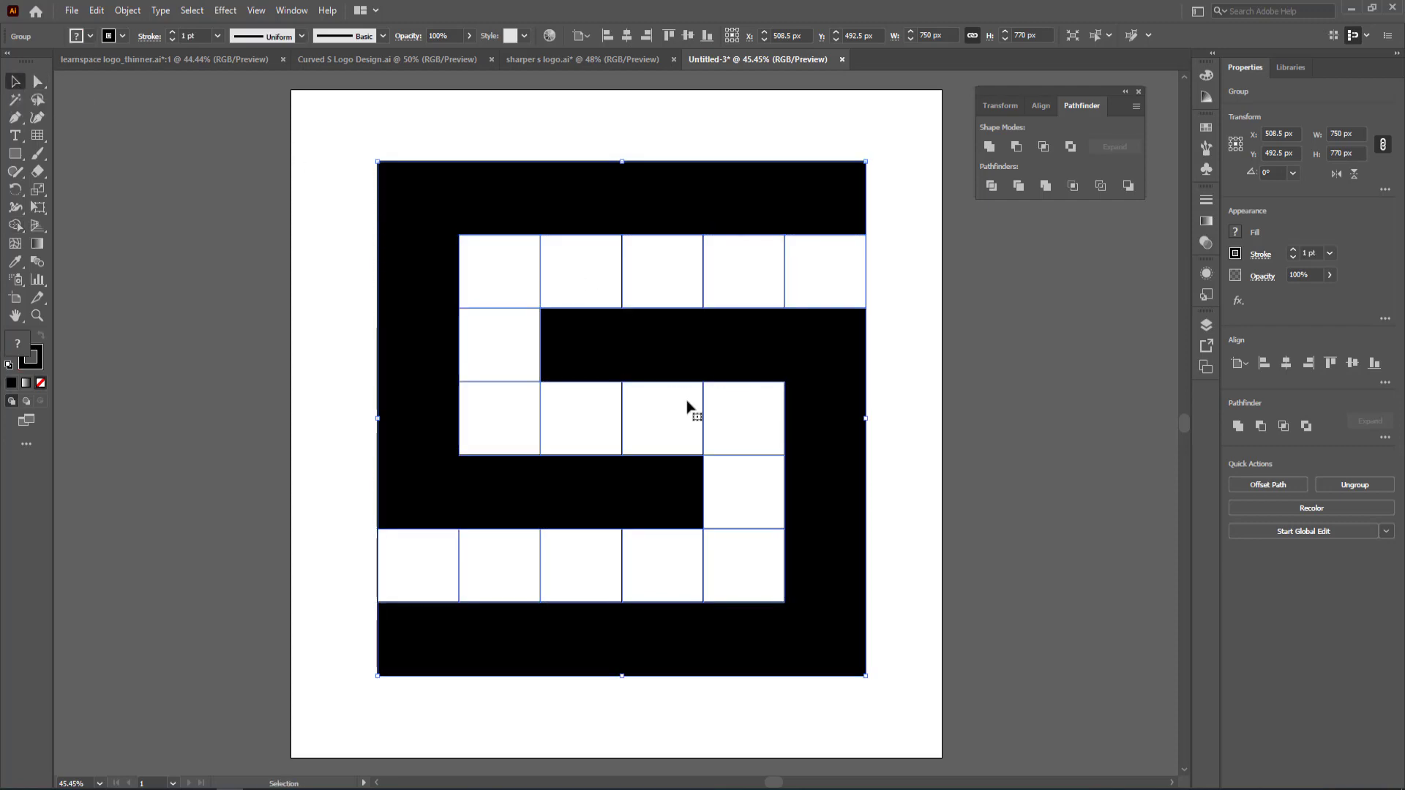
left_click_drag(867, 418, 818, 420)
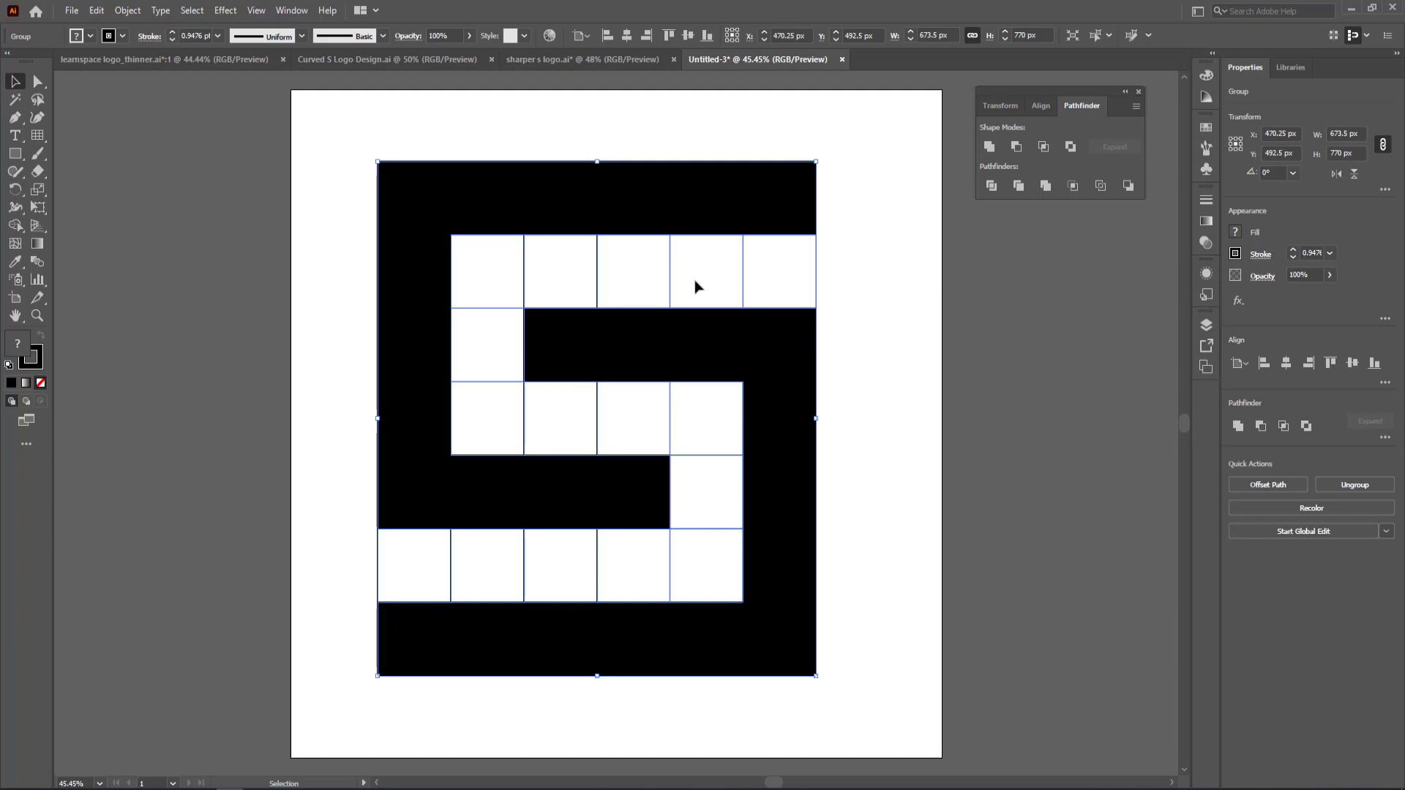
double_click(542, 212)
Move the black S path aside and delete the leftover grid squares.
left_click(627, 345)
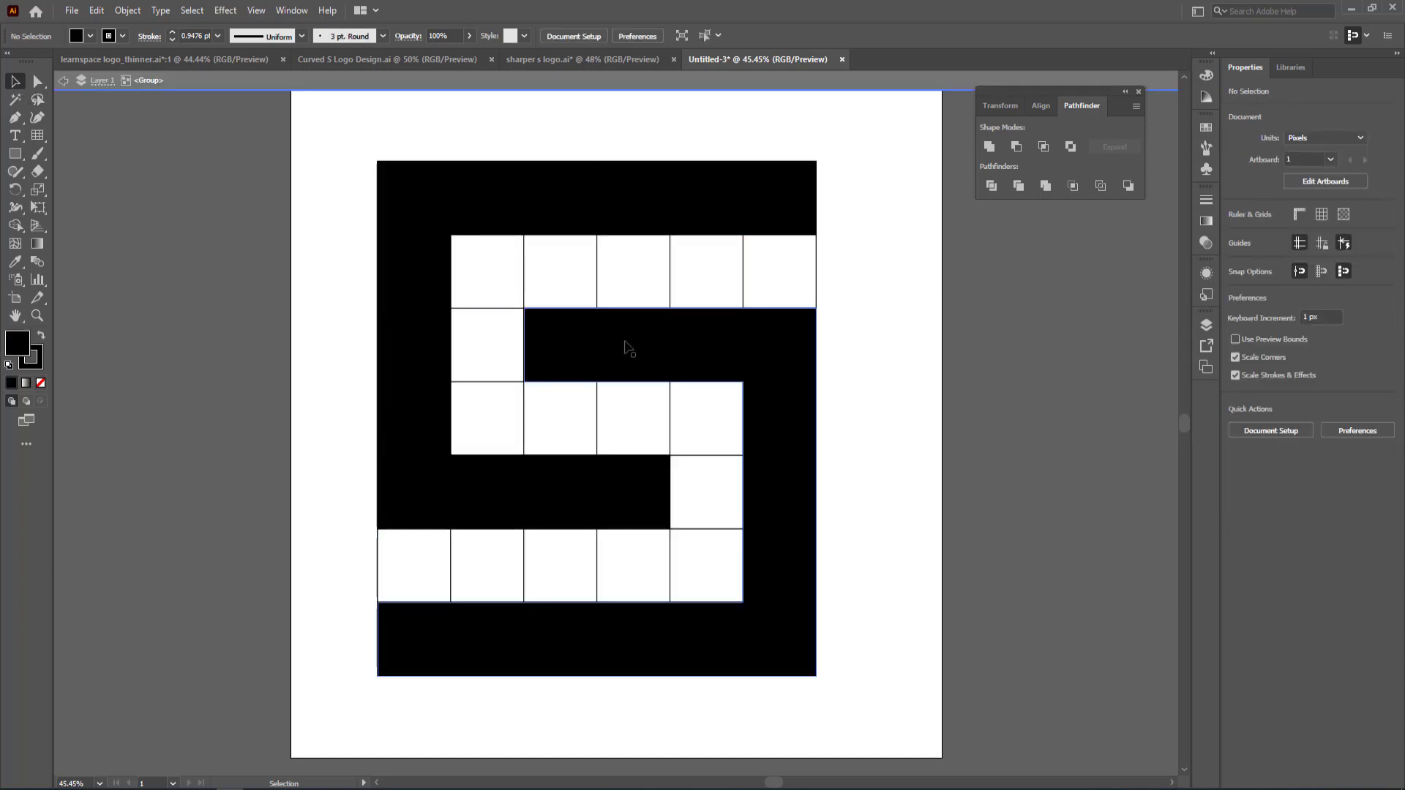
double_click(627, 345)
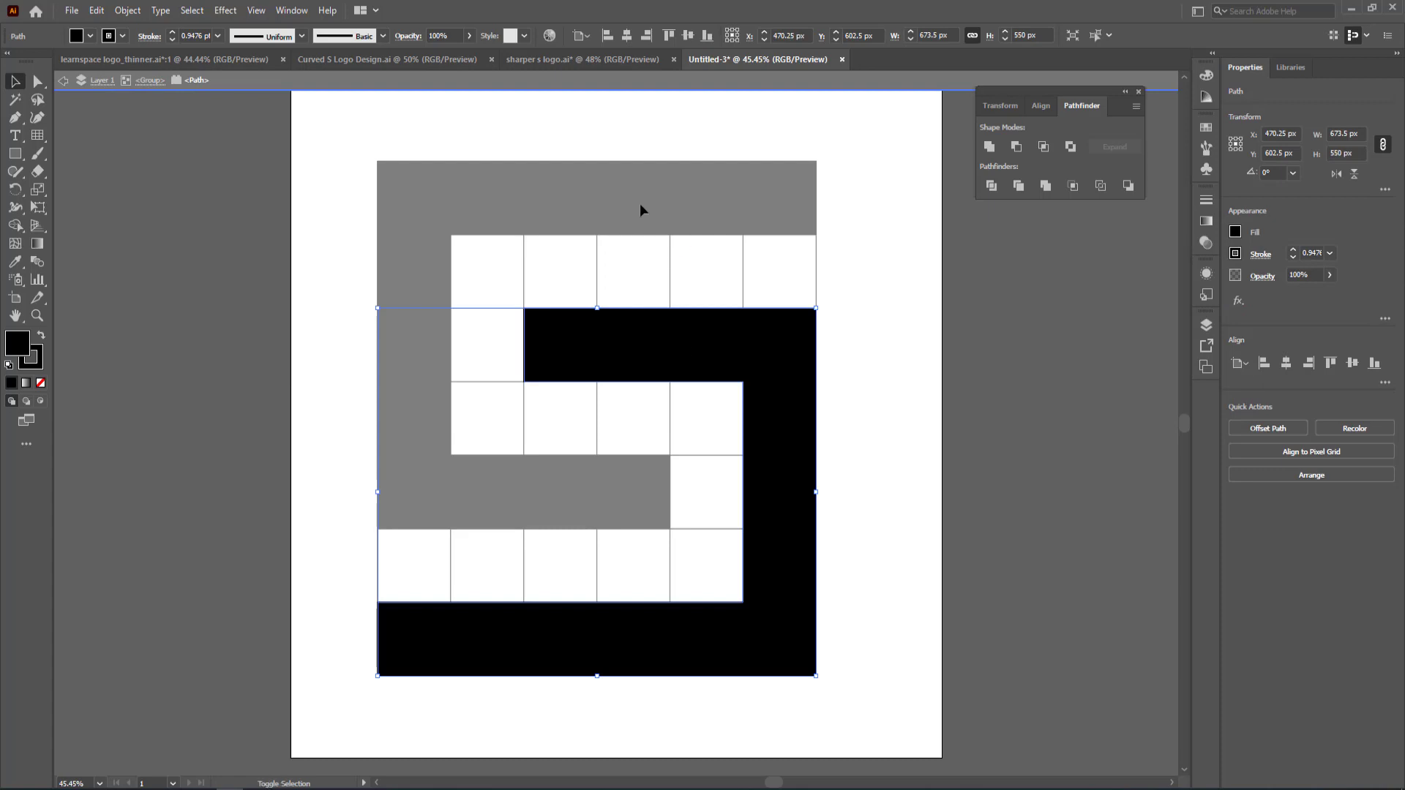
double_click(593, 194)
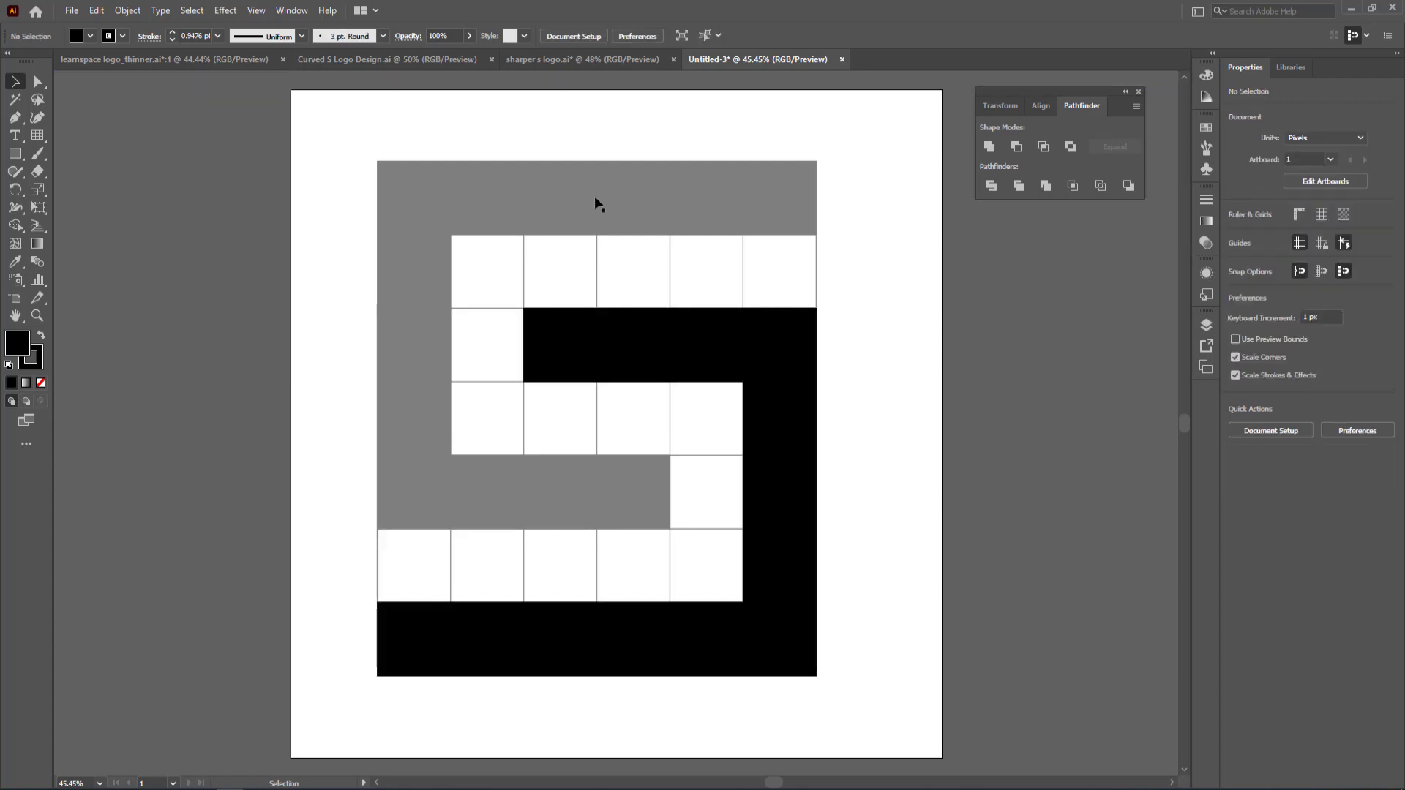
left_click(634, 280)
left_click_drag(627, 350, 714, 355)
double_click(718, 218)
left_click(716, 215)
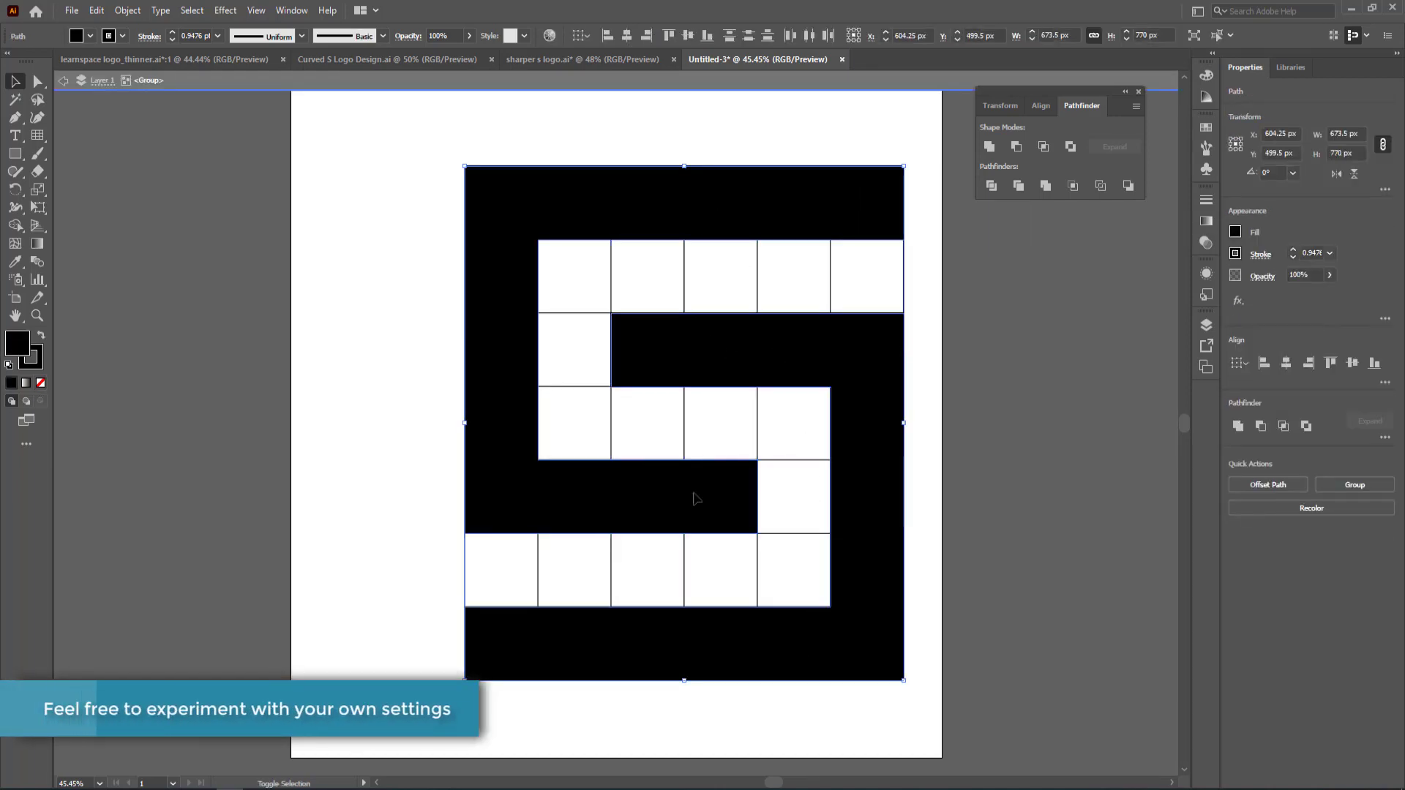
left_click_drag(721, 365, 249, 366)
left_click_drag(468, 179, 966, 680)
key("Delete")
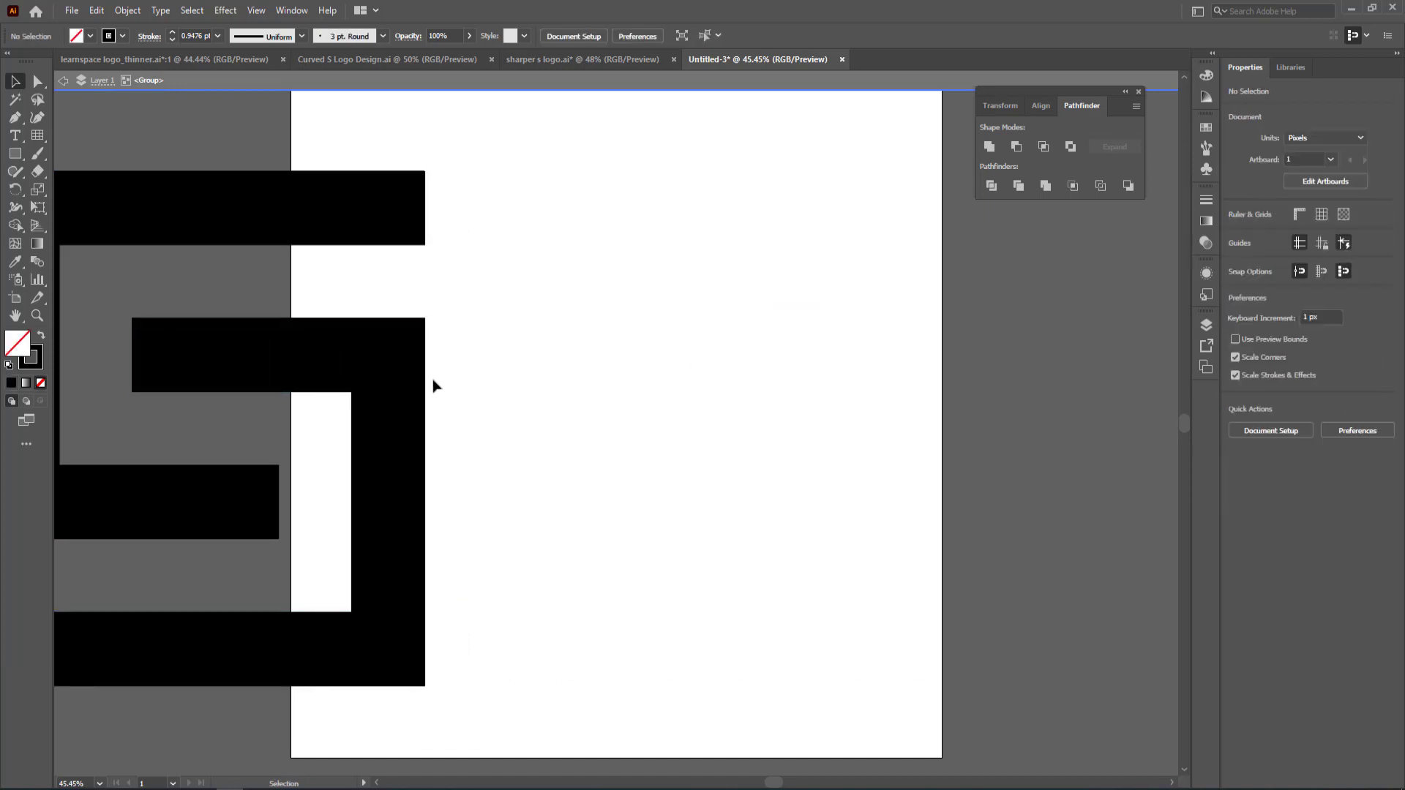
Centre the S group horizontally and vertically on the artboard at X 500, Y 500 px.
left_click(354, 210)
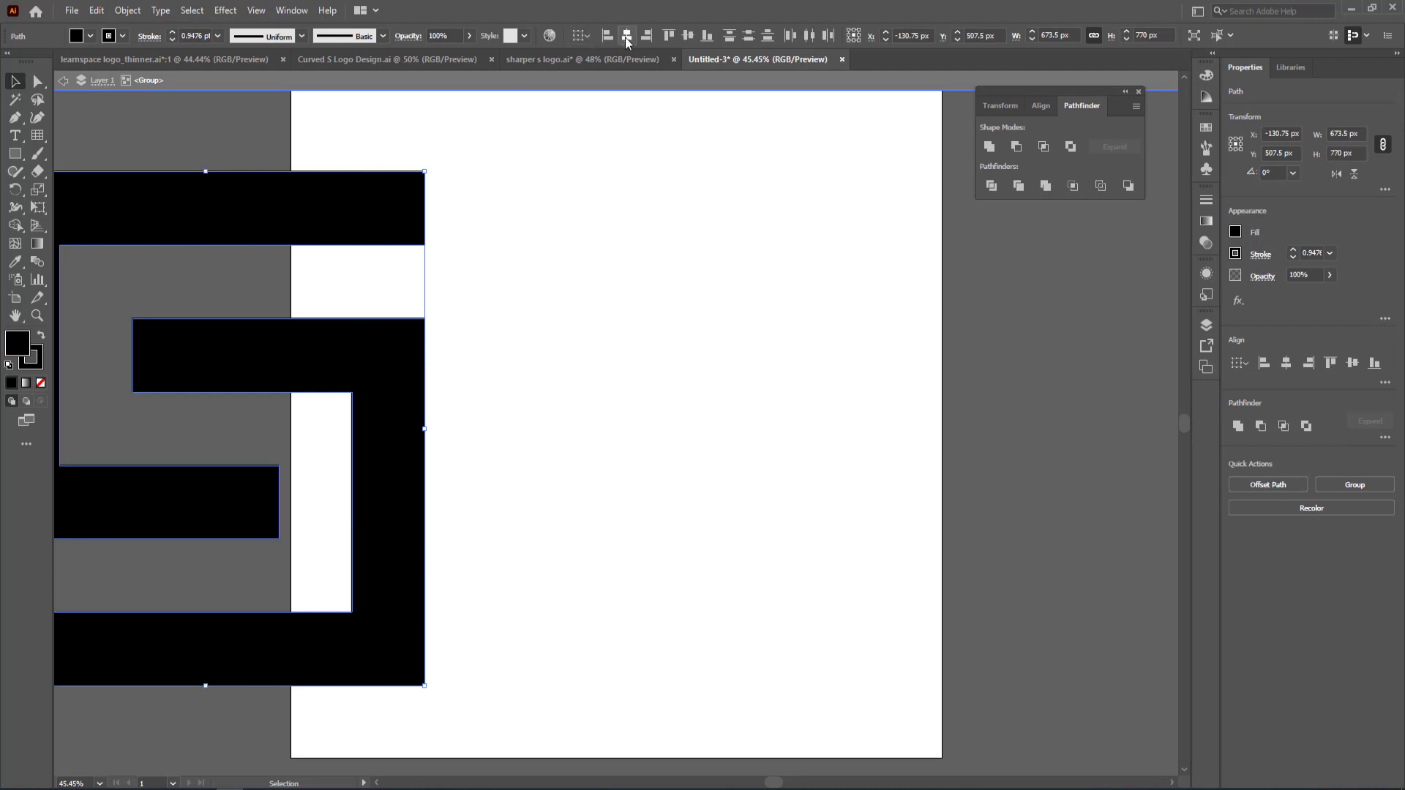
key("Escape")
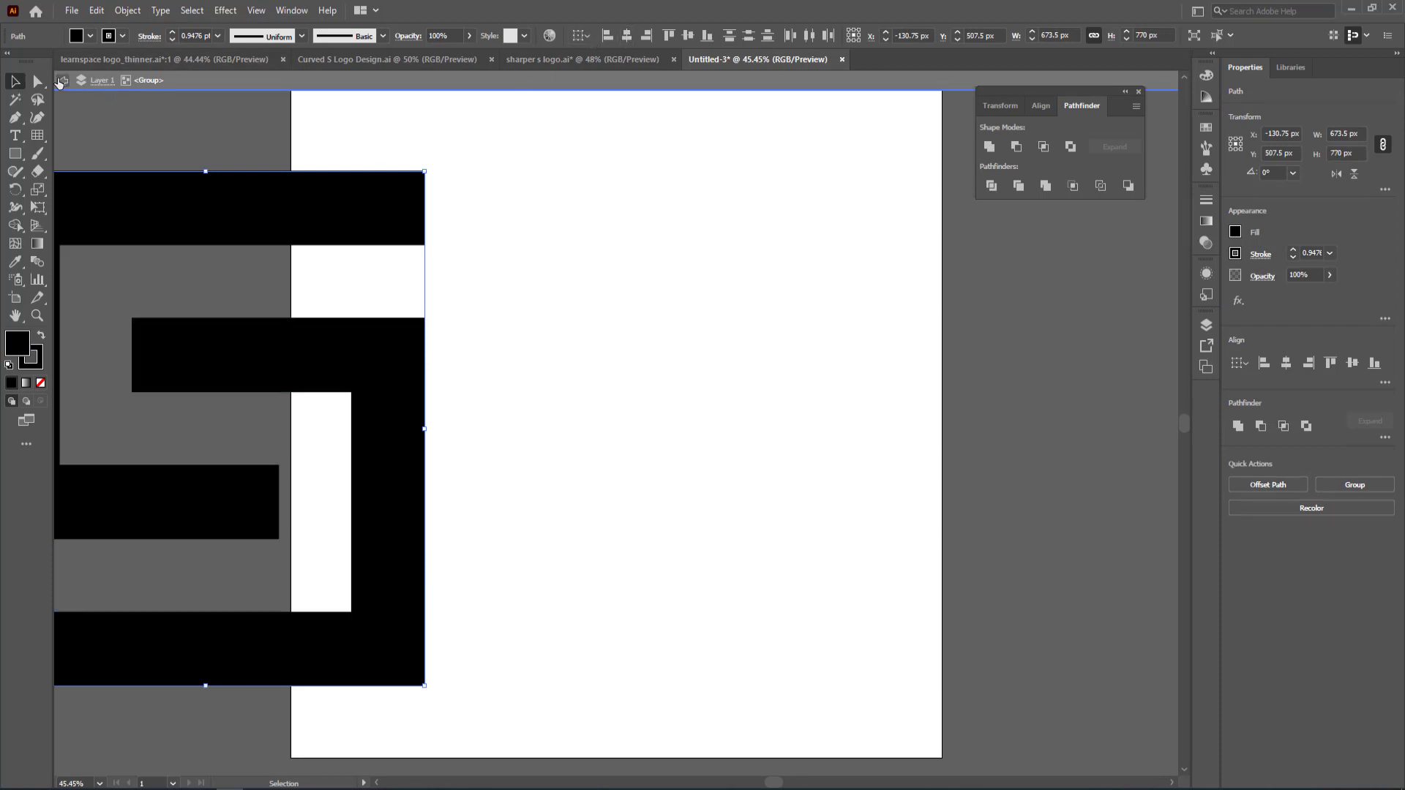
left_click(351, 381)
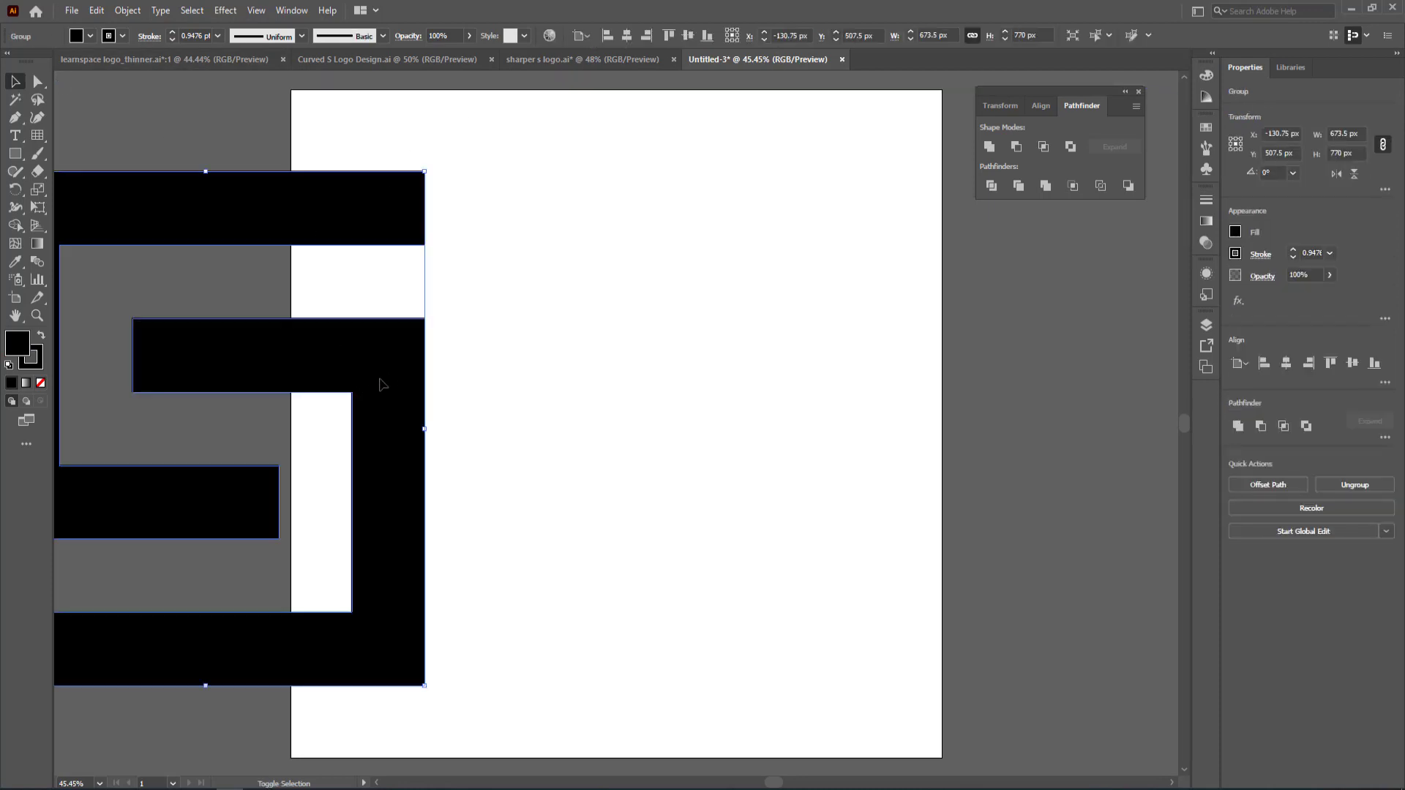
left_click(705, 163)
left_click(314, 228)
left_click(626, 35)
left_click(688, 35)
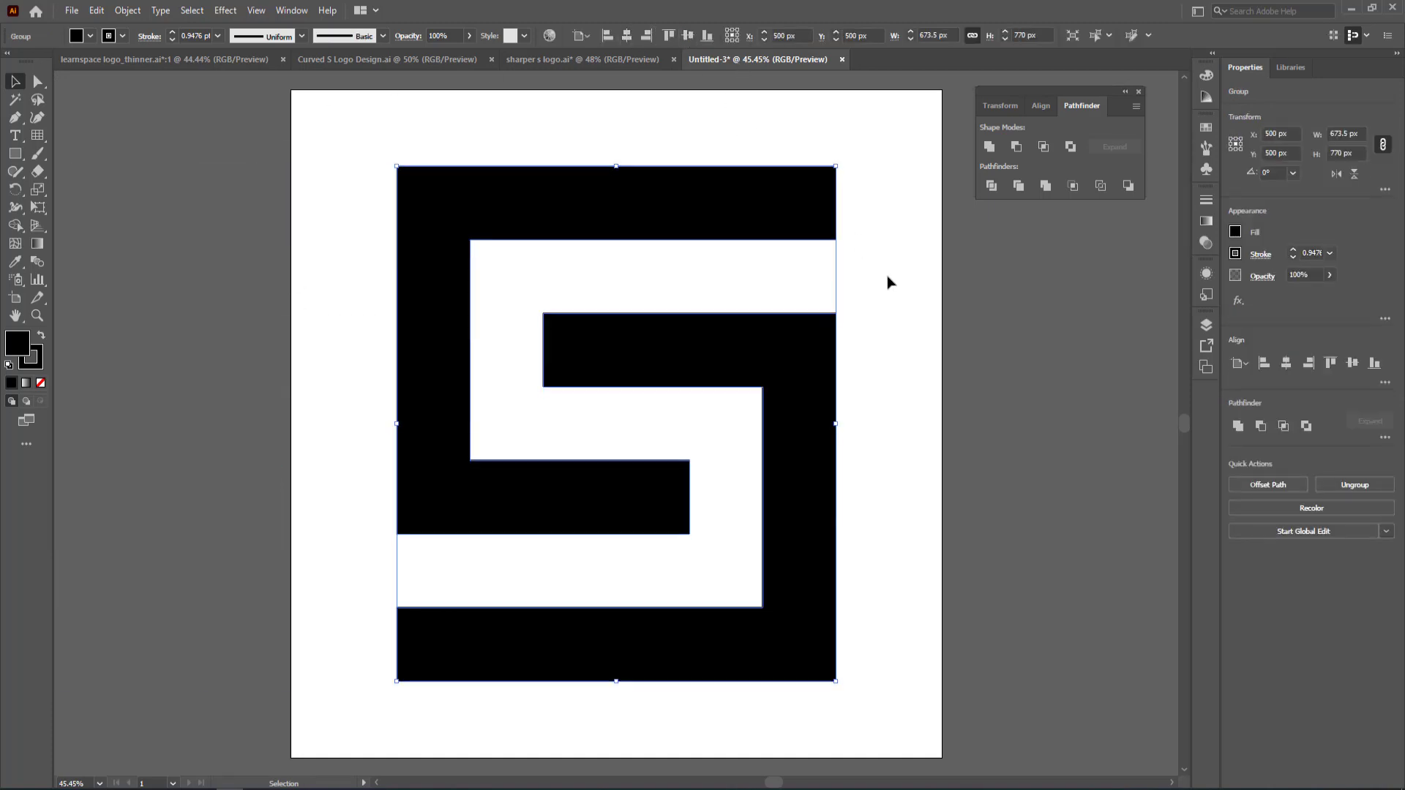
left_click(889, 282)
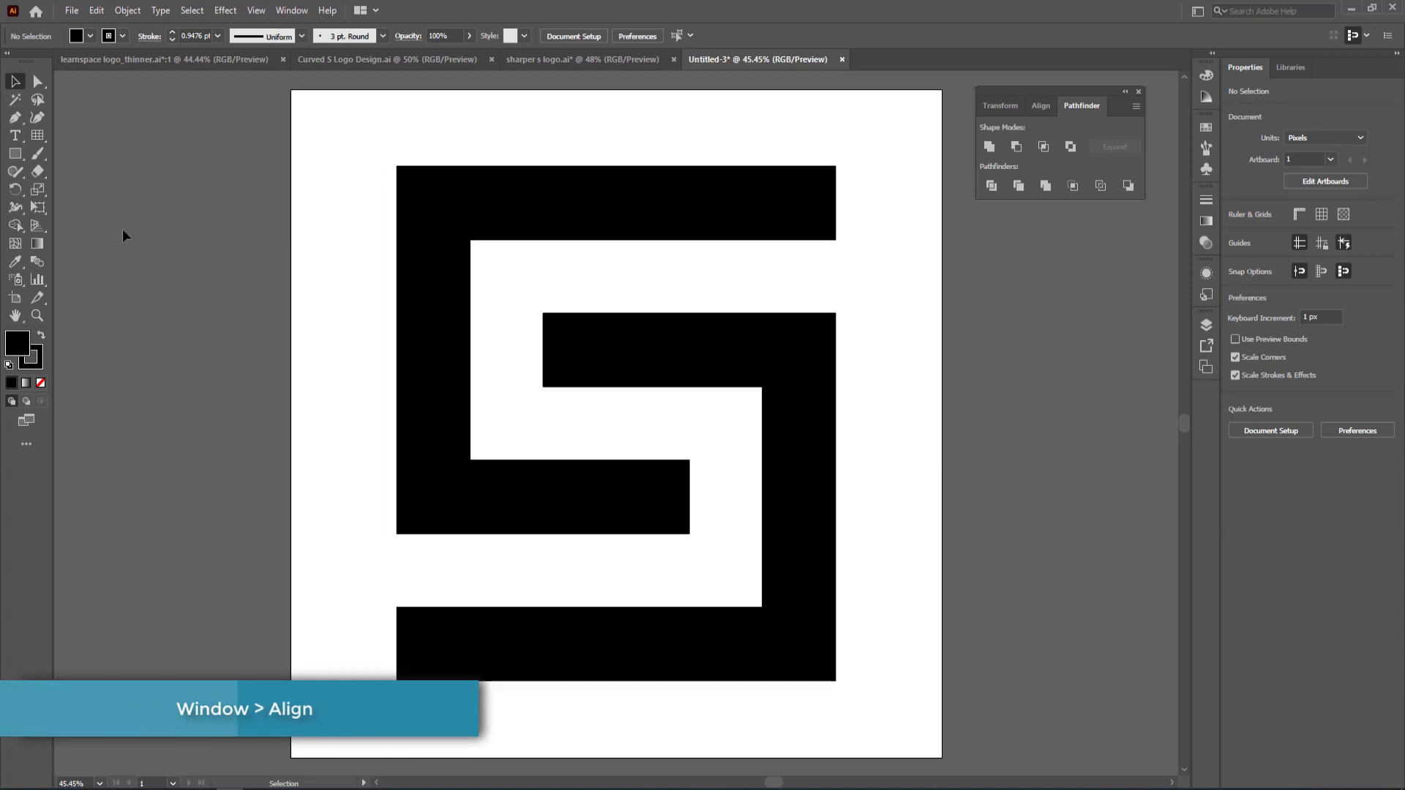
Round off the middle bar's left end and the lower-middle bar's right end.
left_click(39, 83)
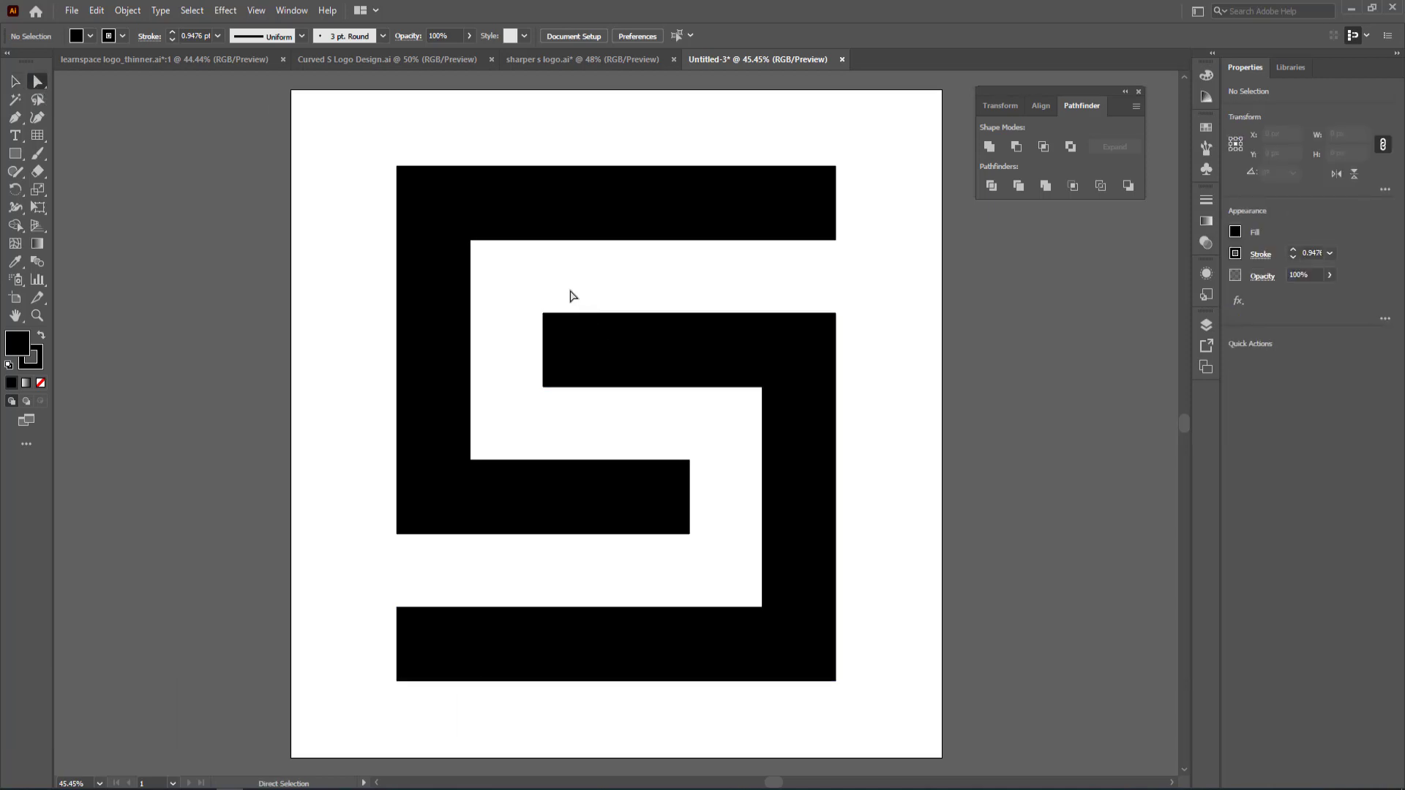
left_click_drag(568, 288, 516, 433)
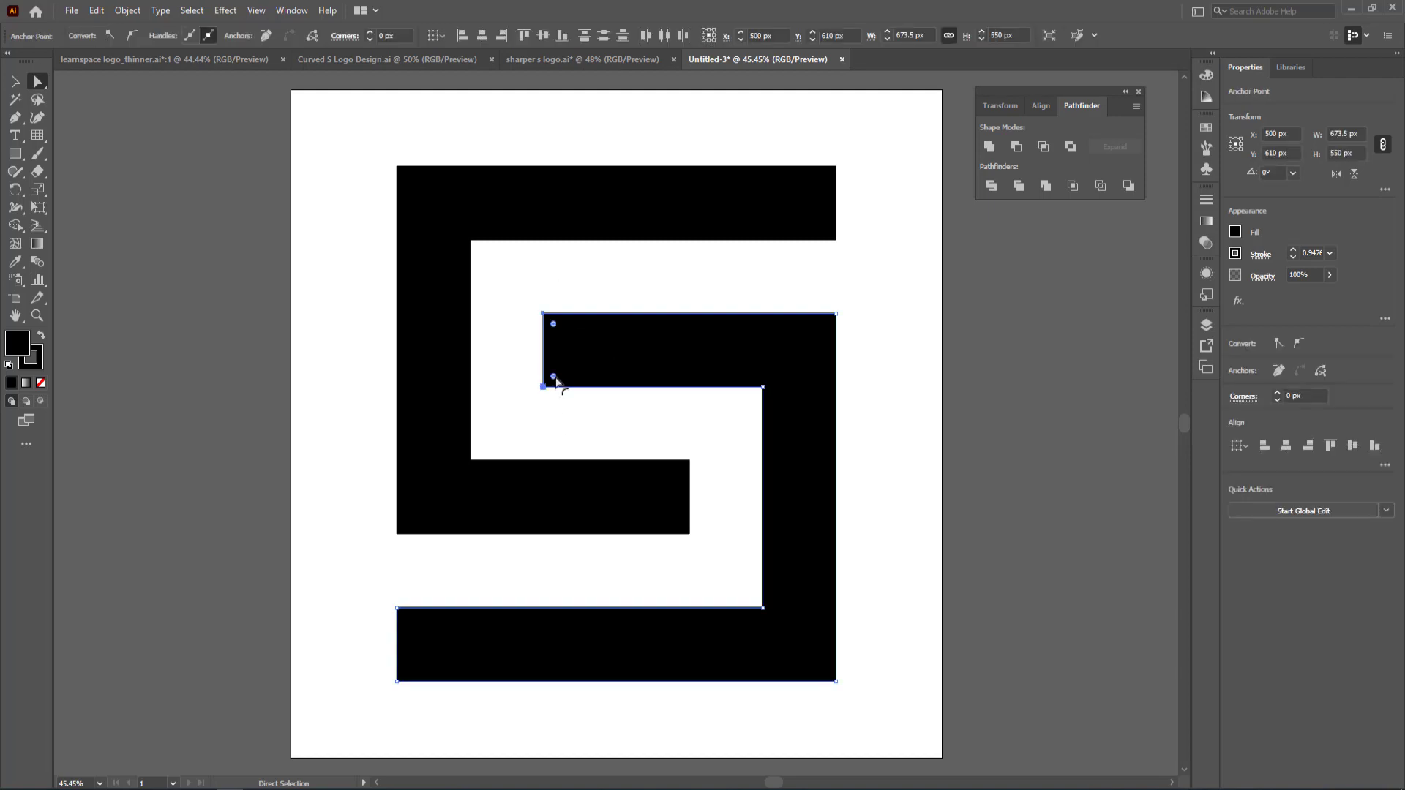
left_click_drag(554, 377, 619, 383)
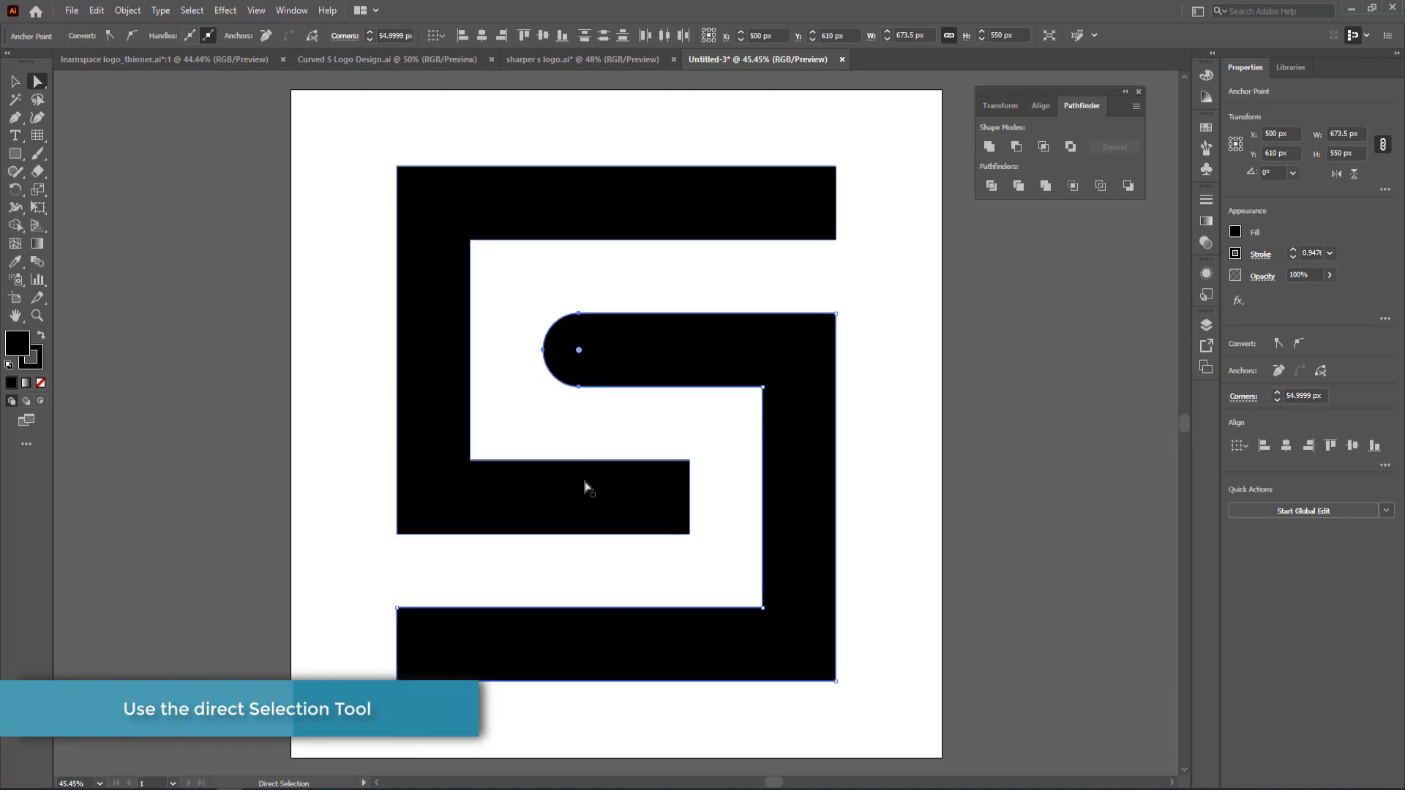
left_click_drag(659, 443, 709, 549)
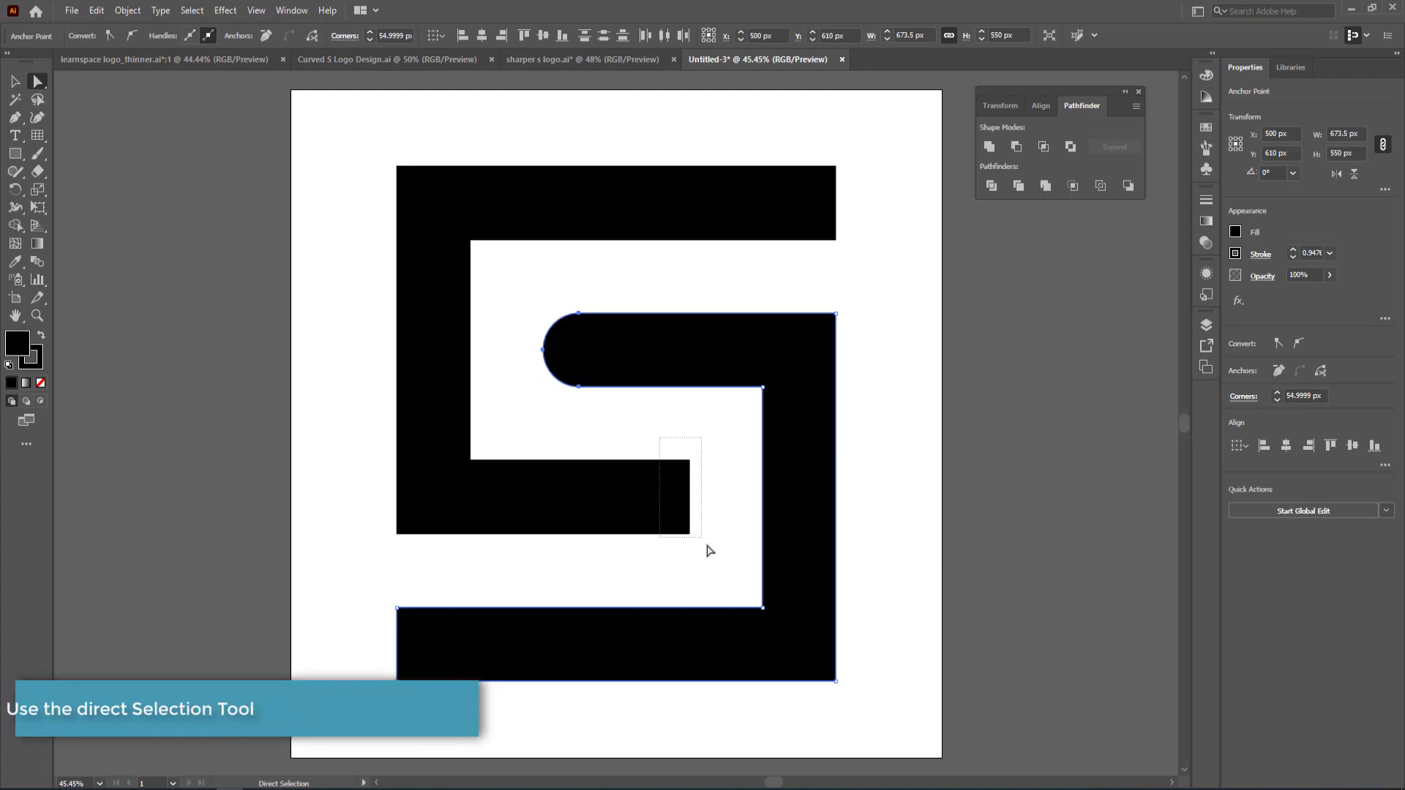
left_click_drag(680, 472, 627, 475)
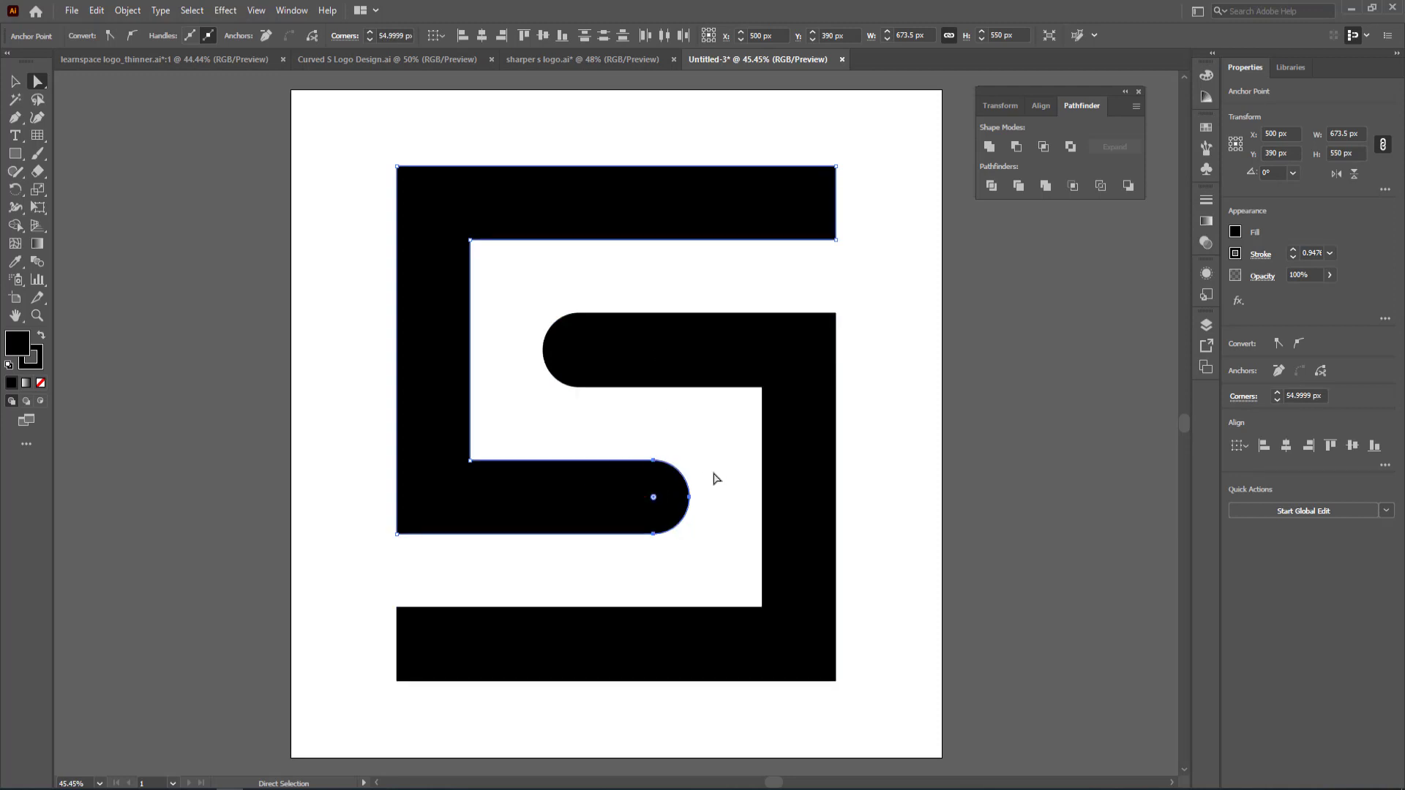
Round the right side's inner and outer corner pairs into smooth arcs.
left_click(762, 390)
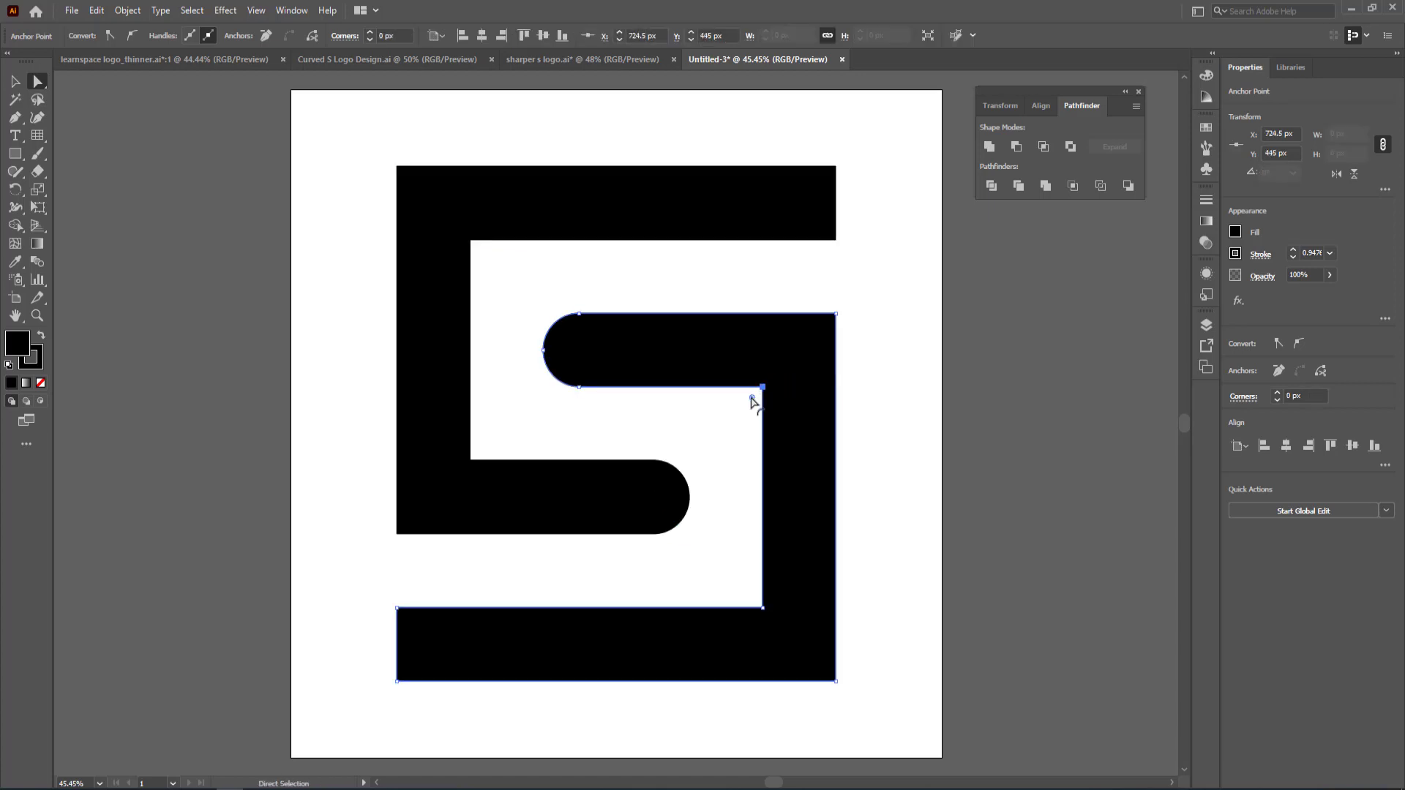
left_click(764, 606)
left_click_drag(753, 599, 639, 495)
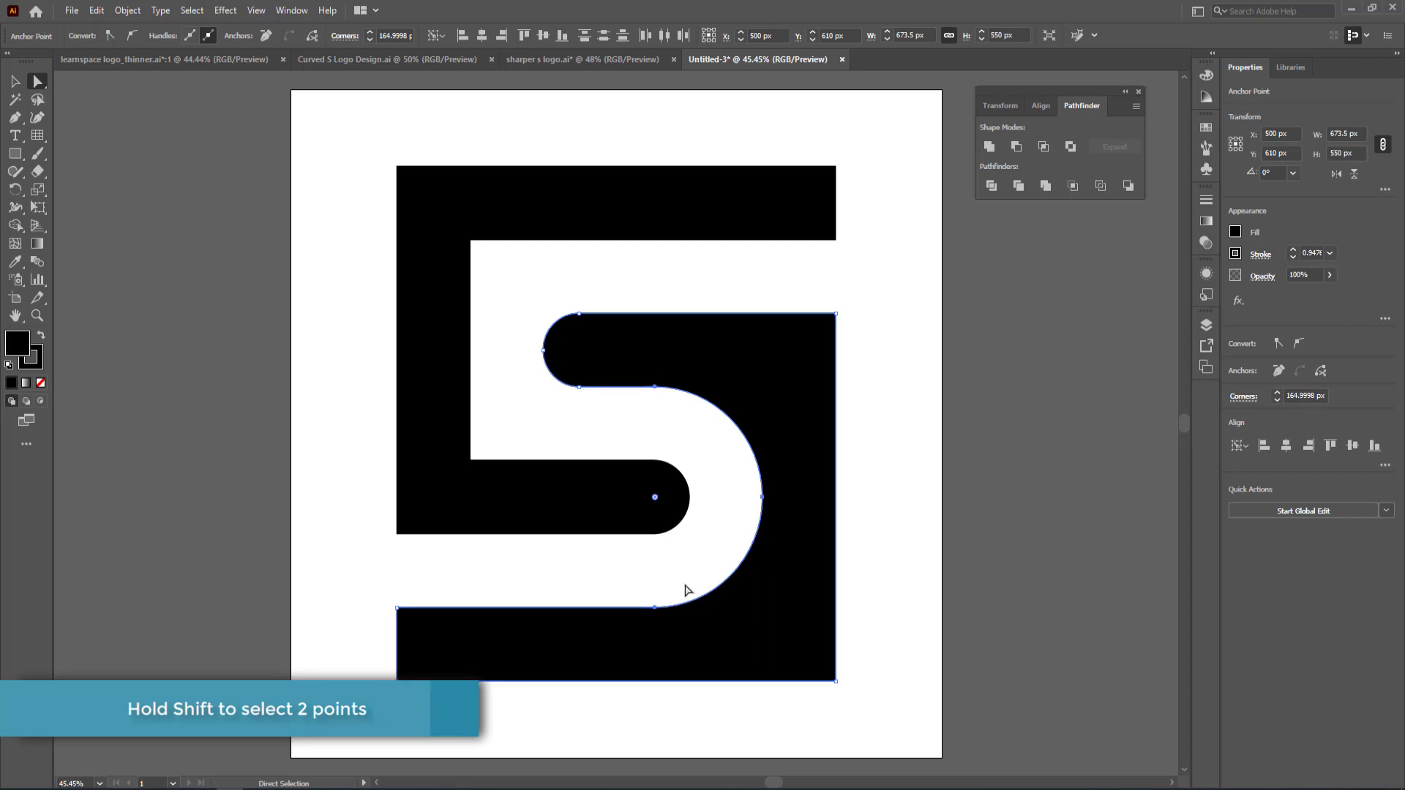
left_click(836, 313)
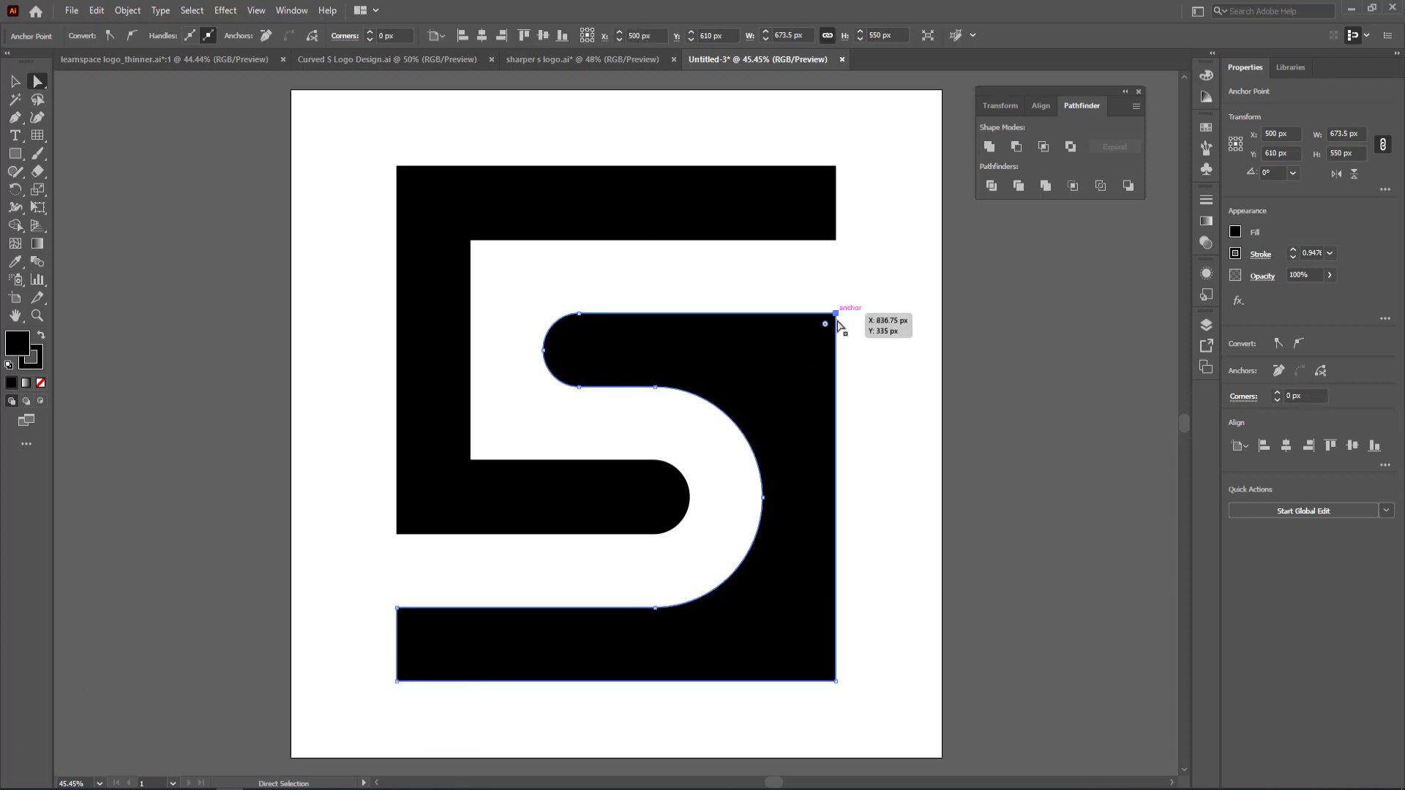
left_click(836, 682, "shift")
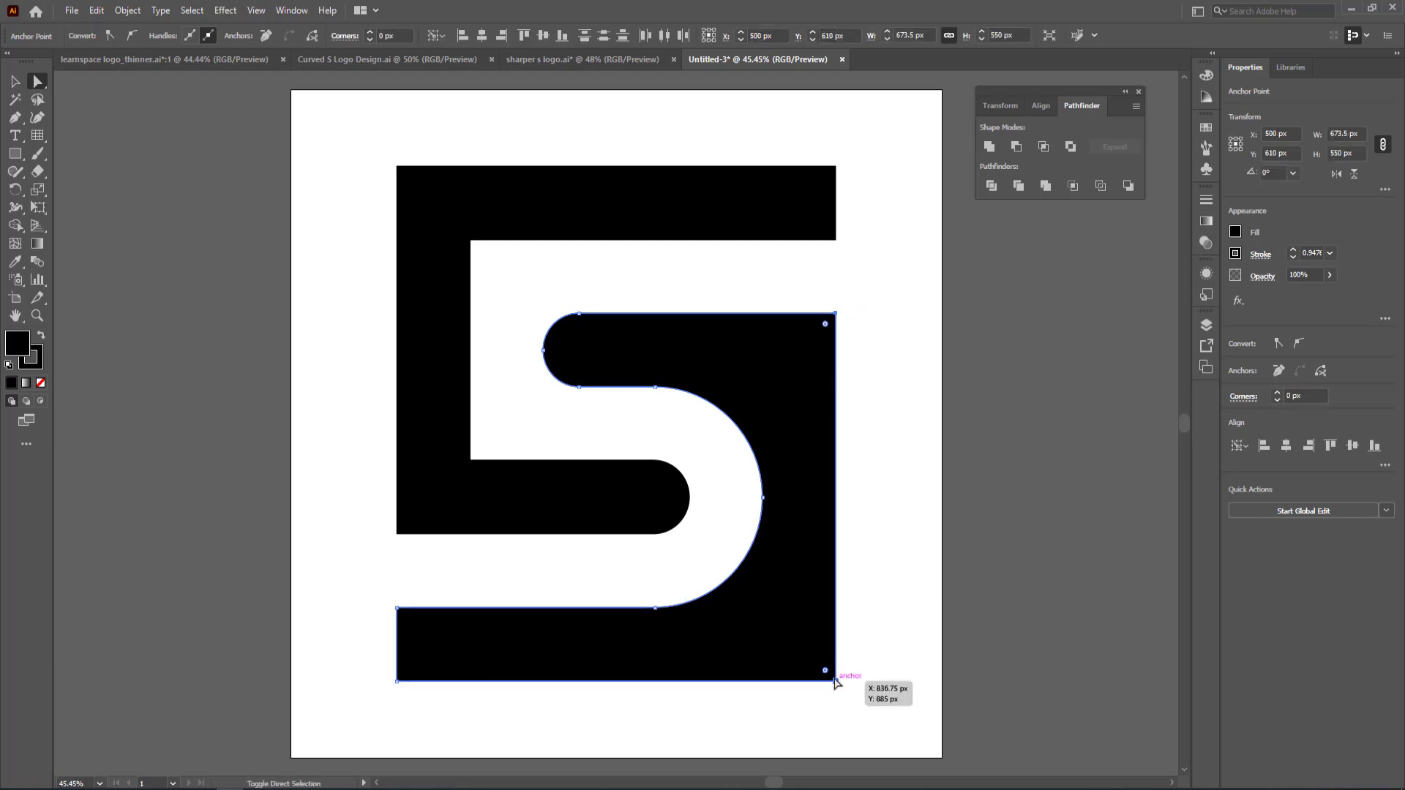
left_click_drag(825, 672, 673, 477)
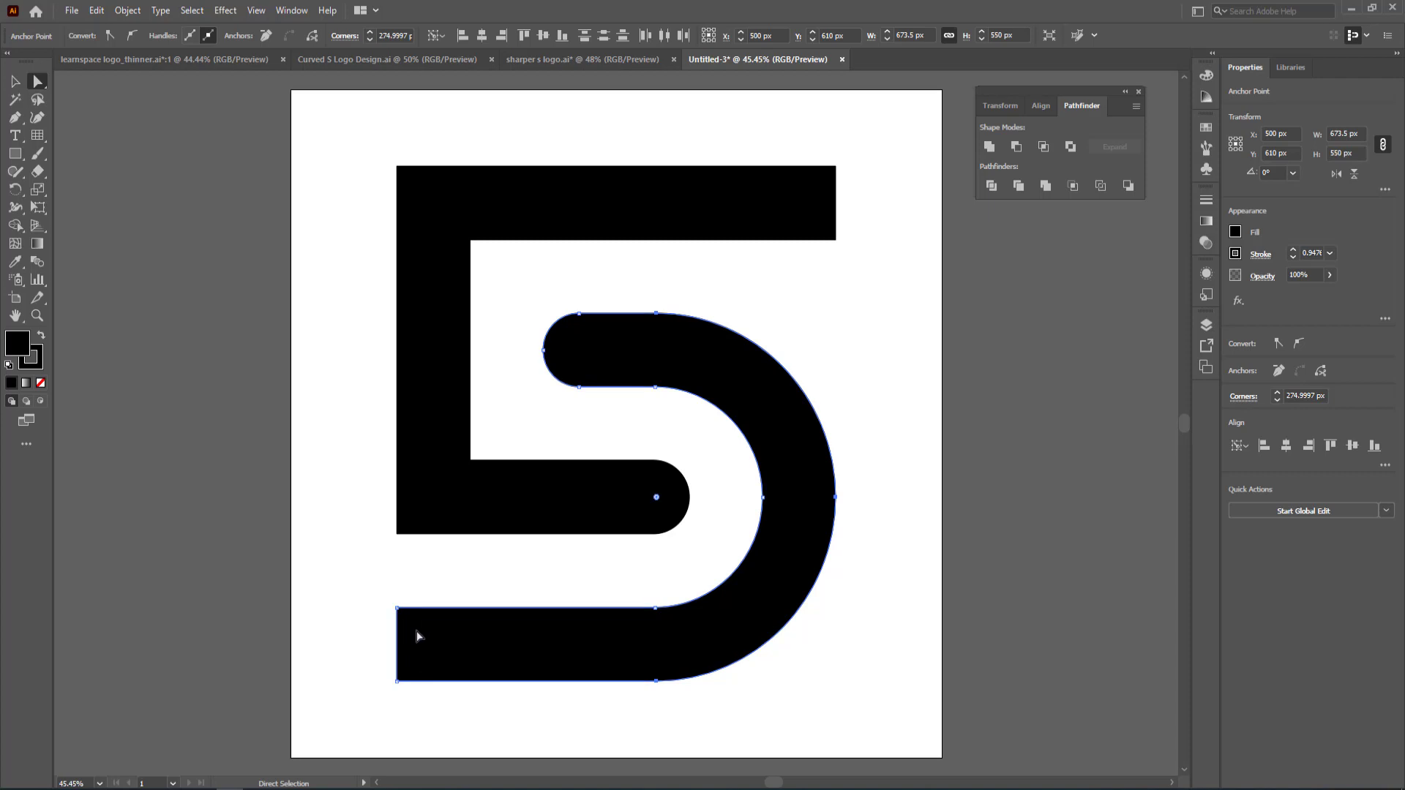
key("p")
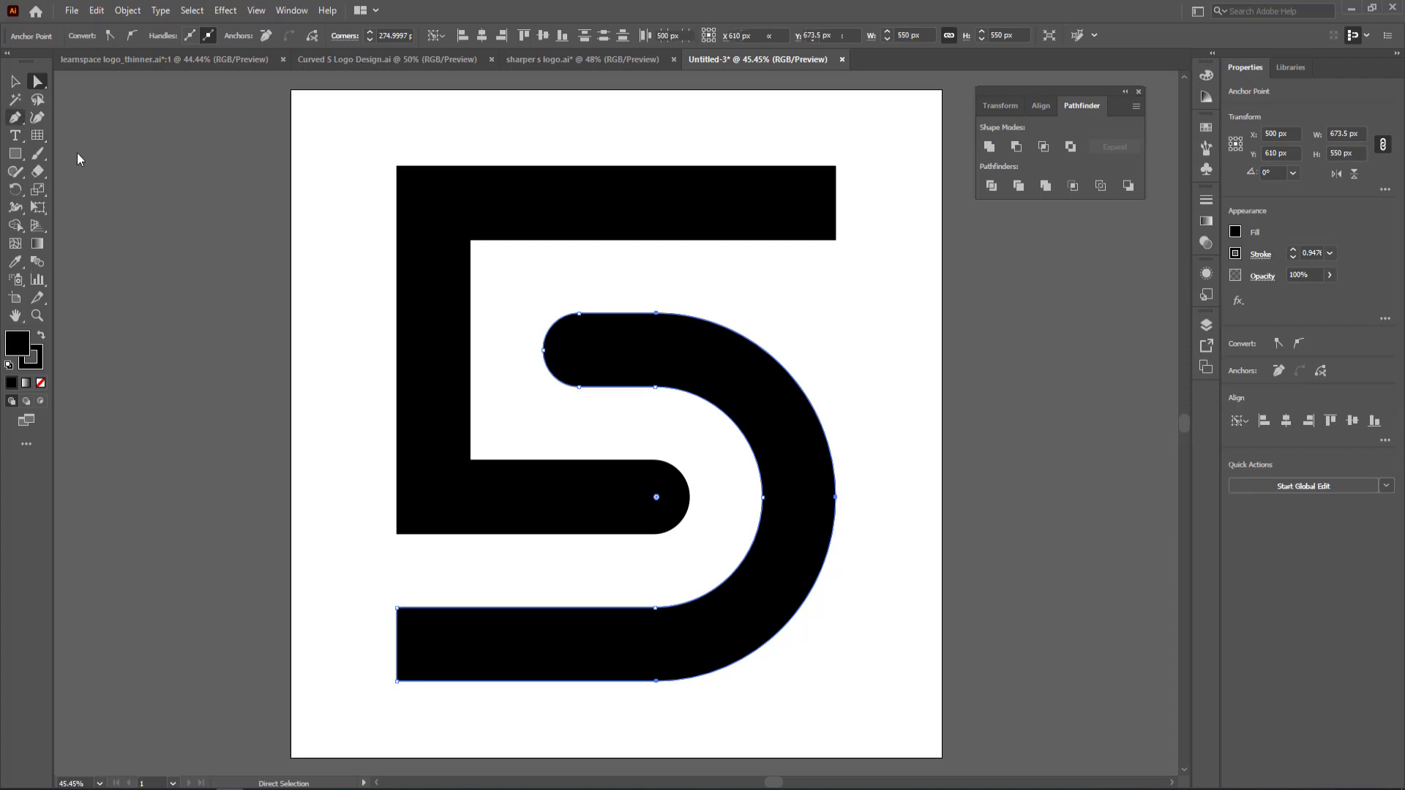
left_click(373, 589)
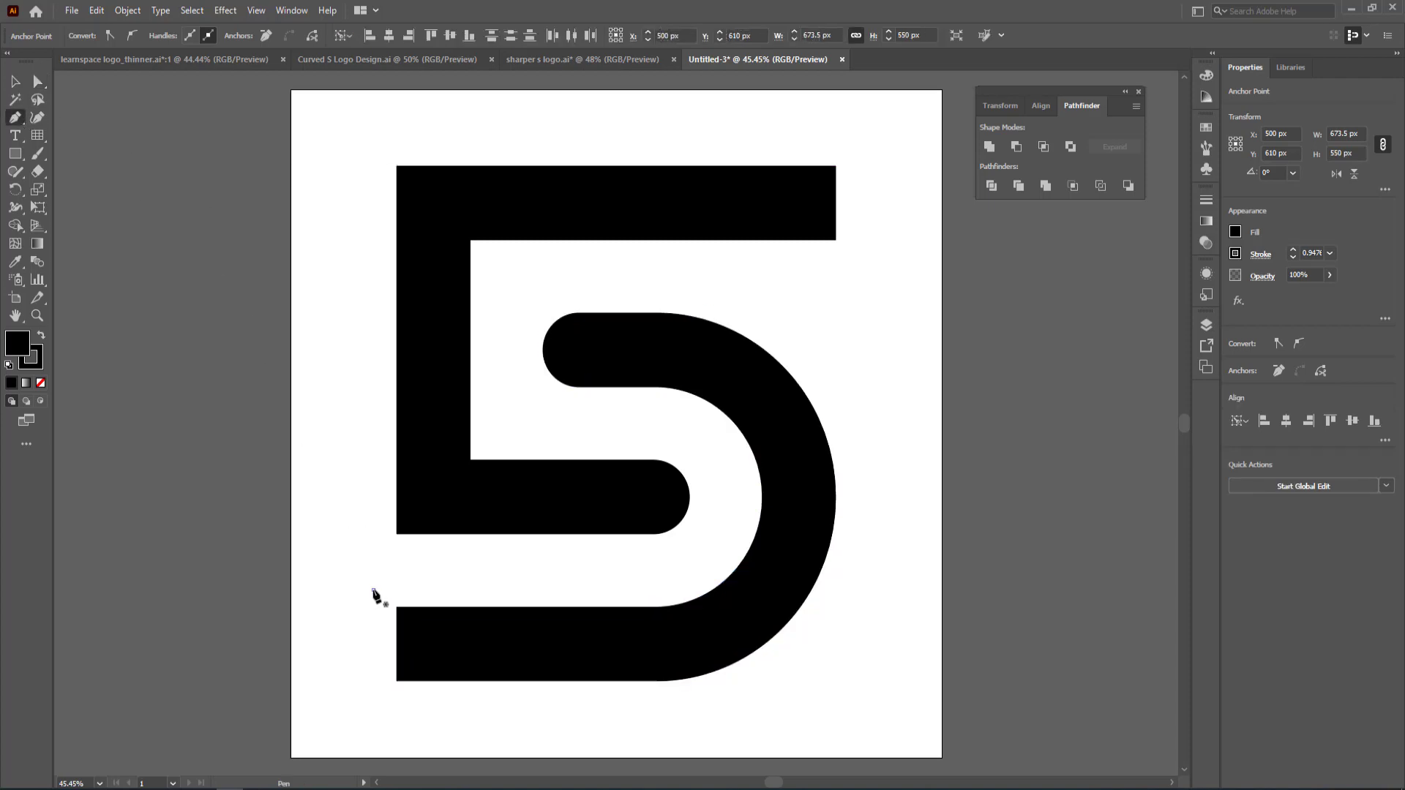
Draw a closed triangle over the left end of the bottom bar.
left_click(571, 721)
left_click(330, 721)
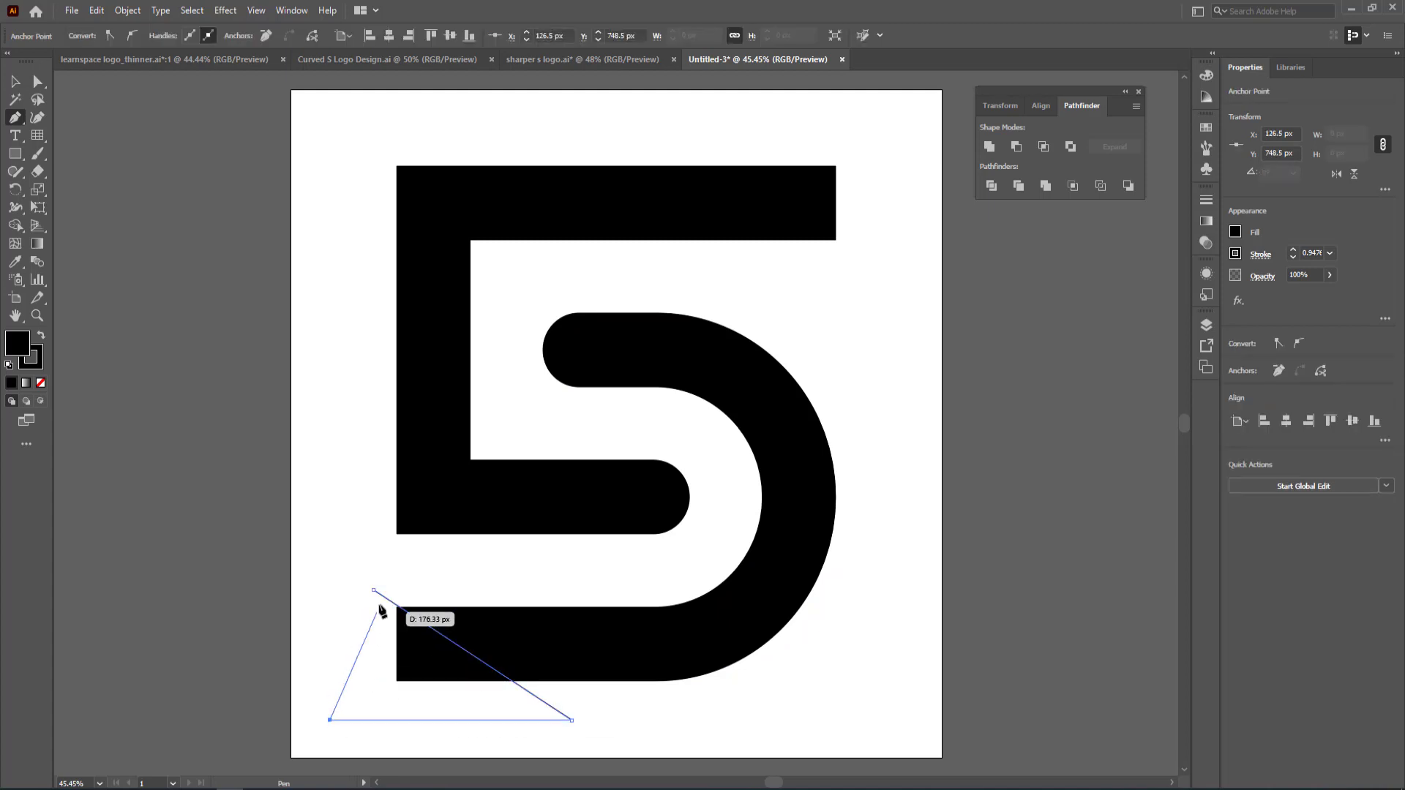
left_click(372, 589)
left_click(373, 589)
Divide the S with the triangle and delete the cut-off triangle piece.
left_click(16, 82)
left_click(643, 649, "shift")
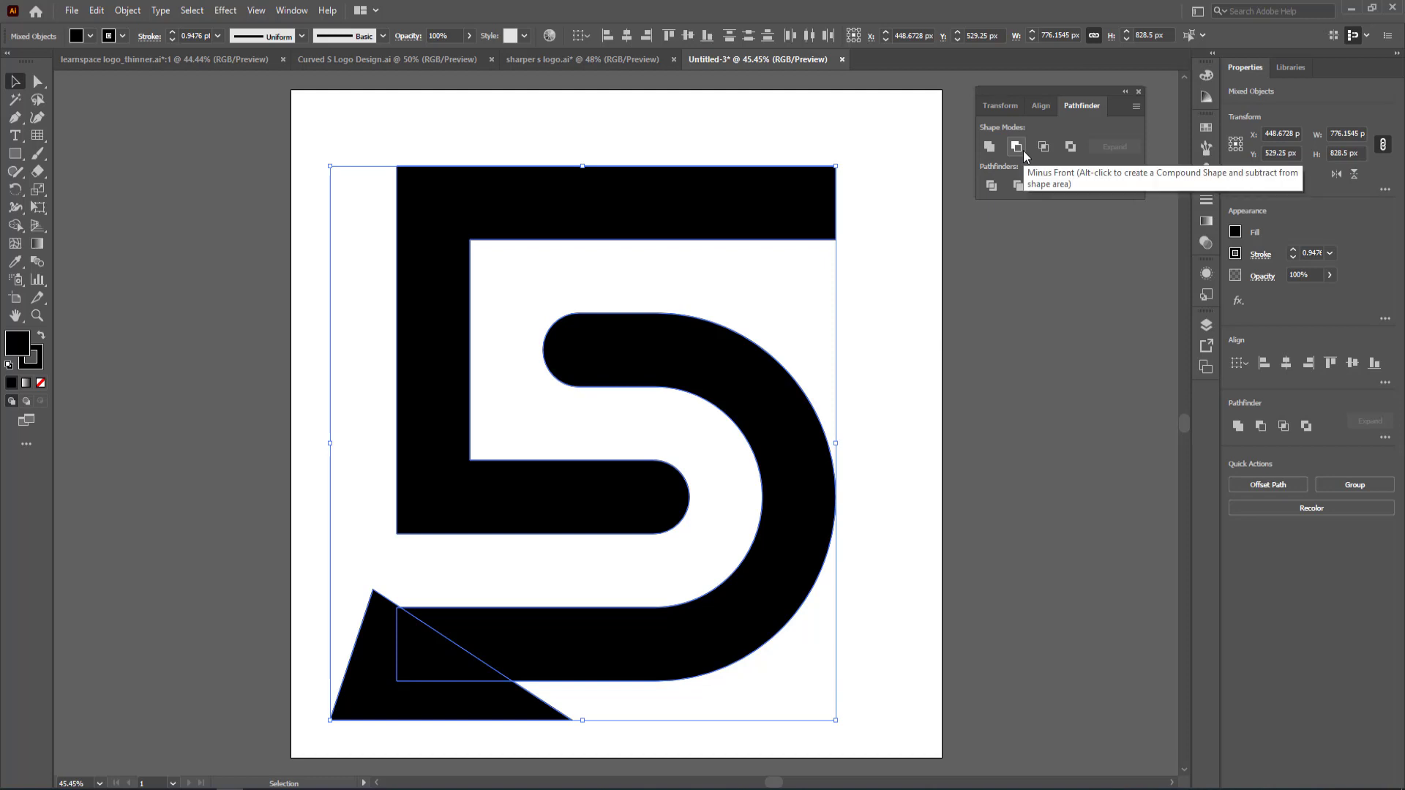
left_click(1018, 185)
left_click(536, 743)
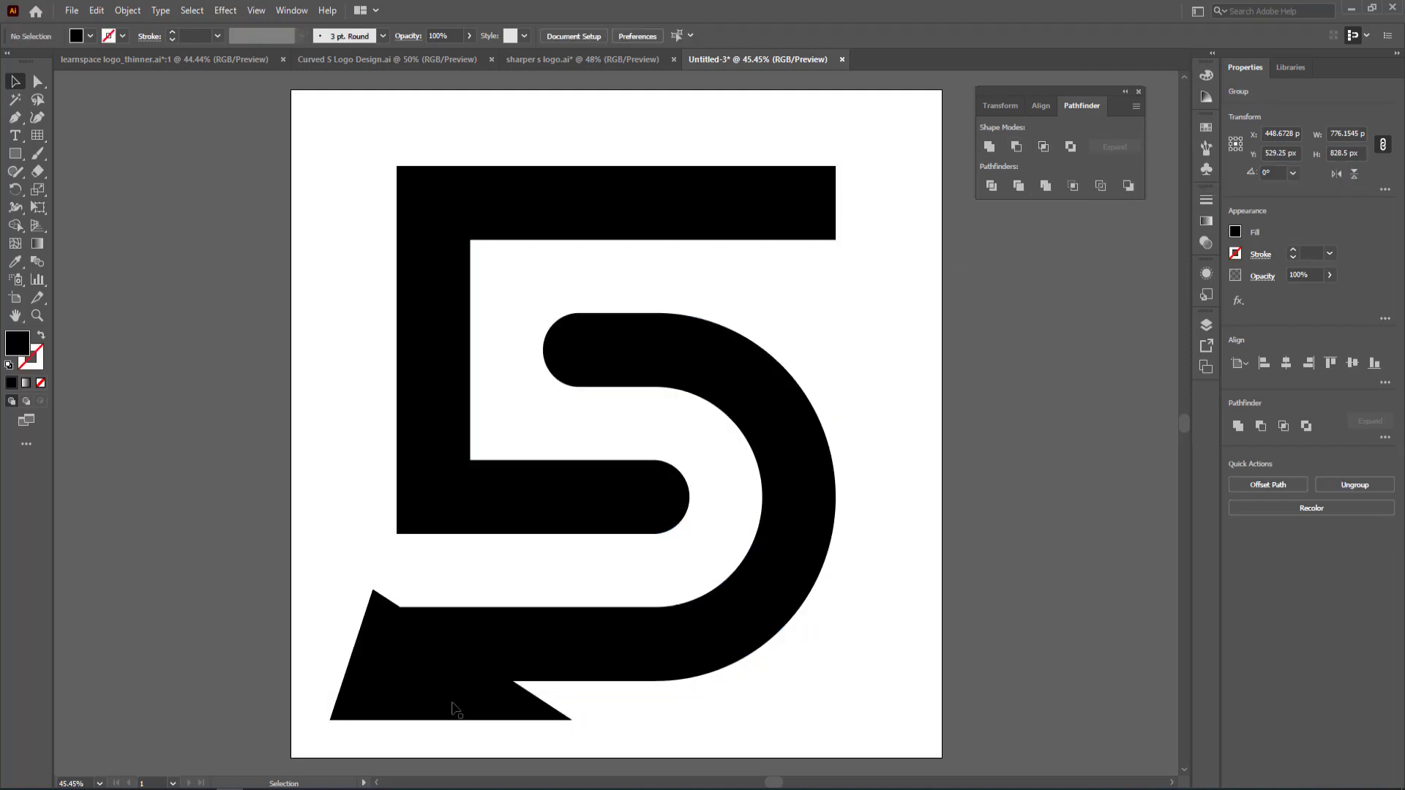
double_click(412, 697)
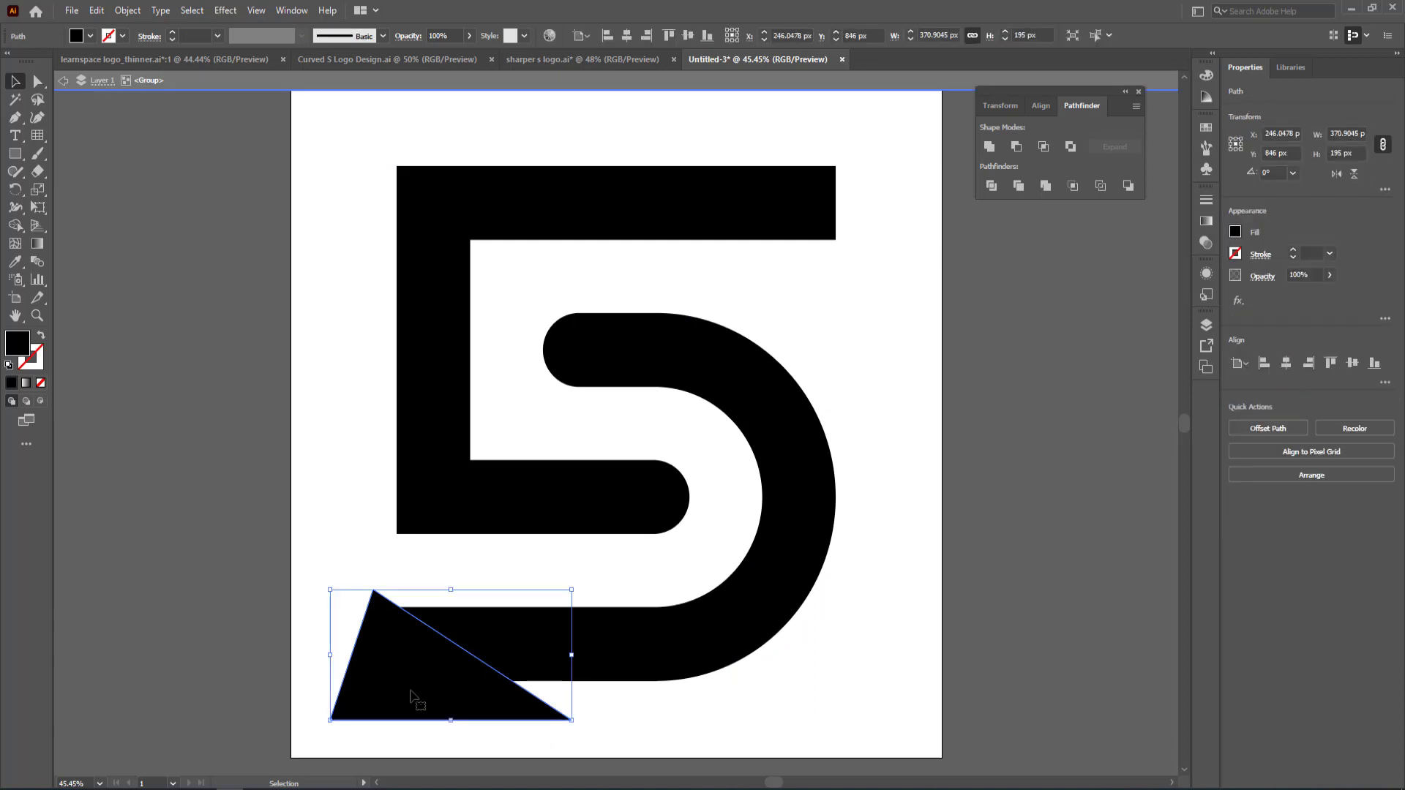
key("Delete")
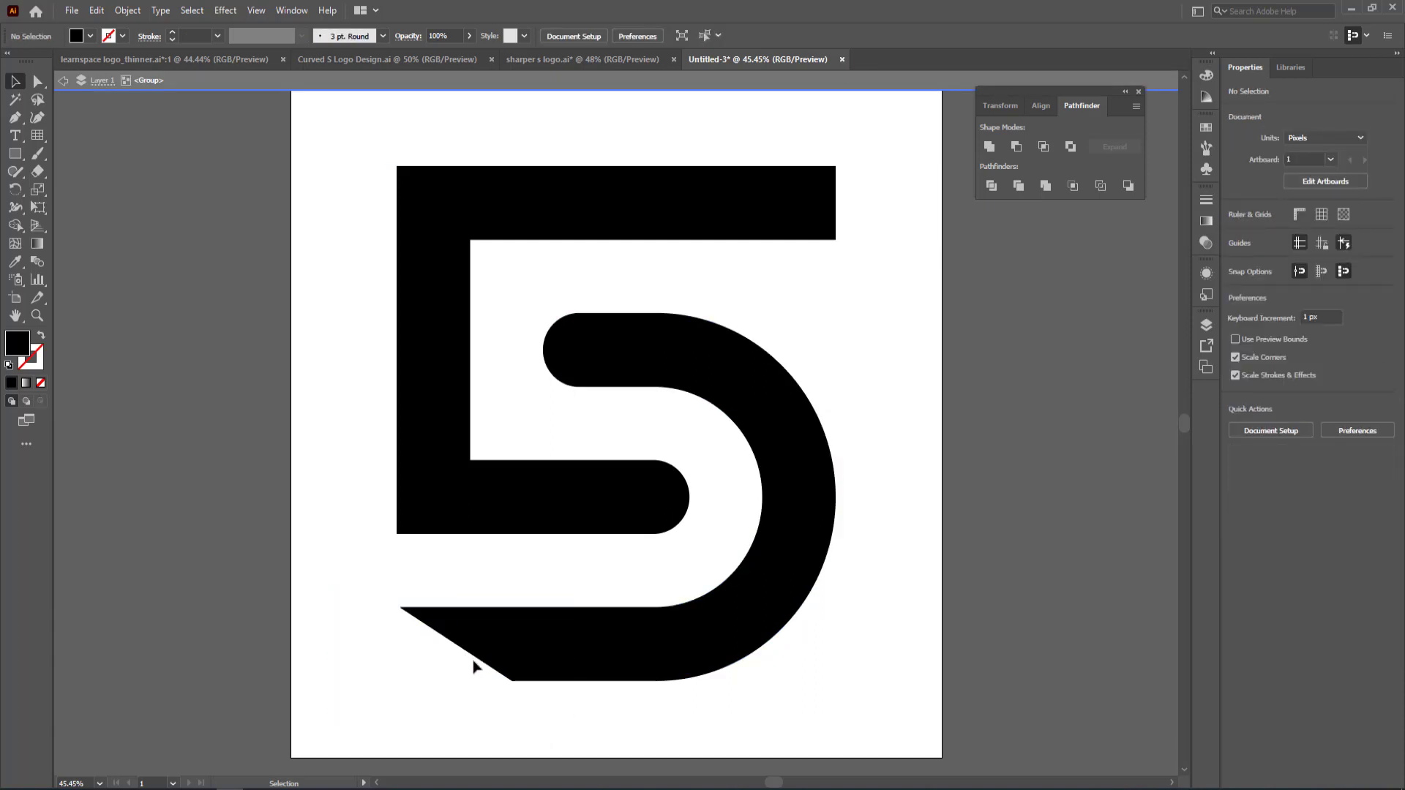
left_click(63, 82)
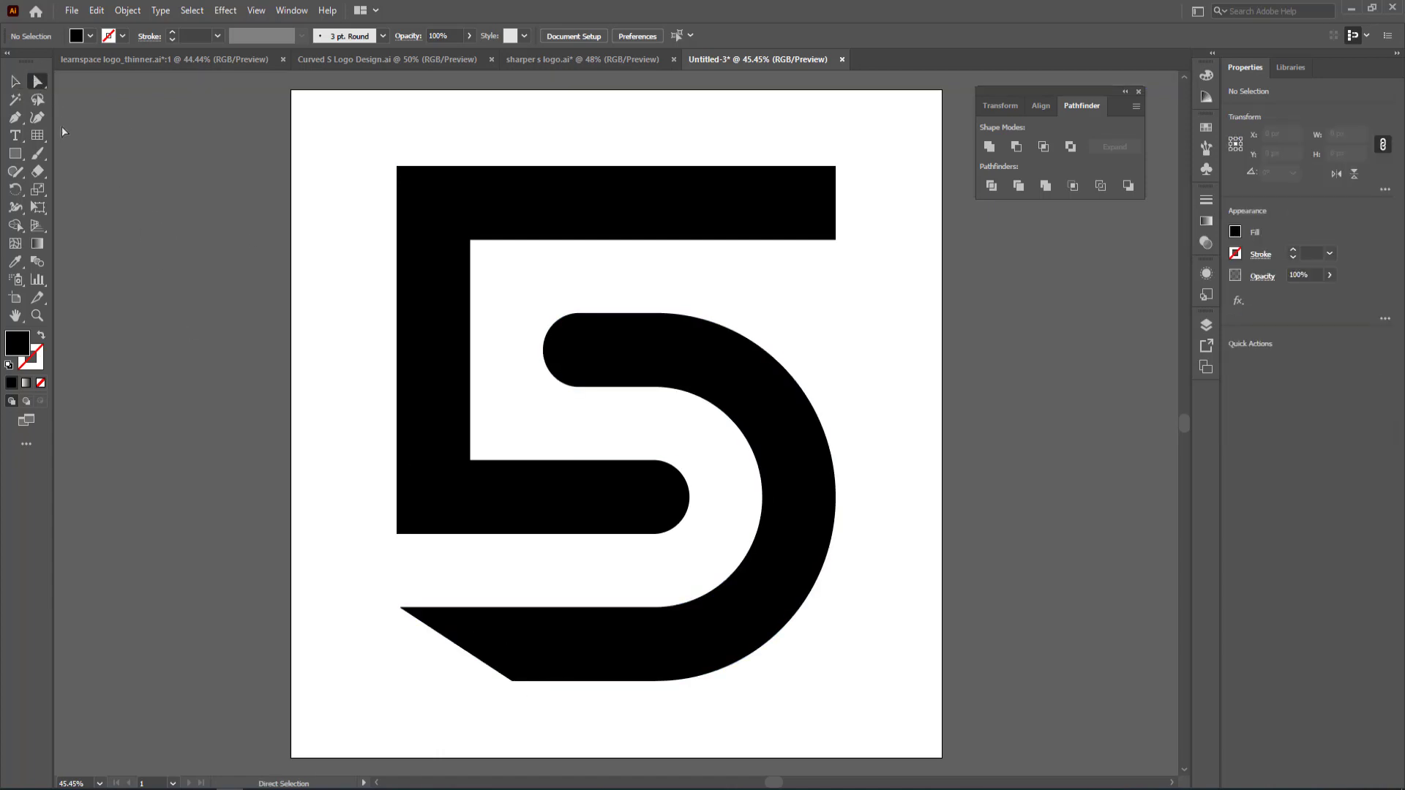
Round the bottom corner of the lower slanted tip.
left_click(513, 682)
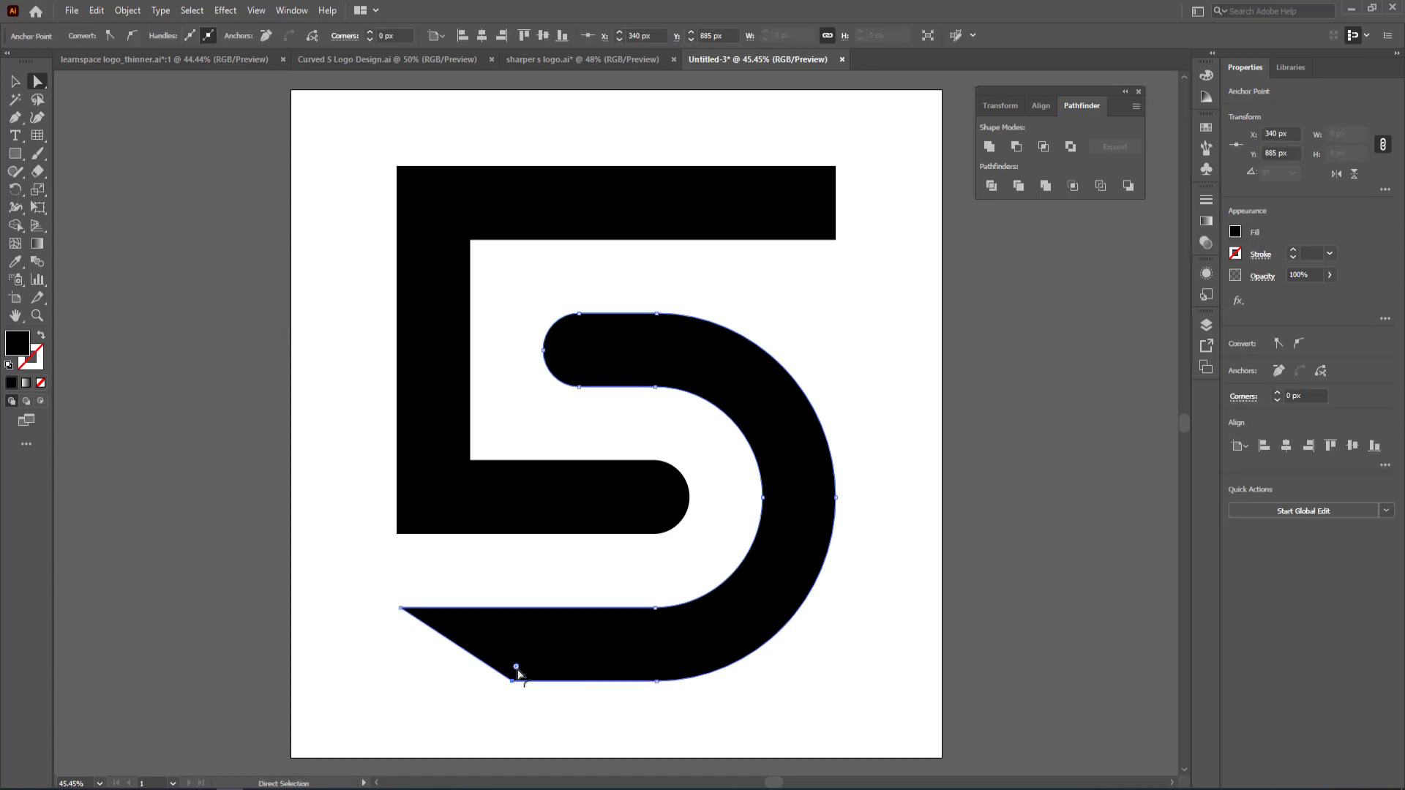
left_click_drag(517, 667, 598, 621)
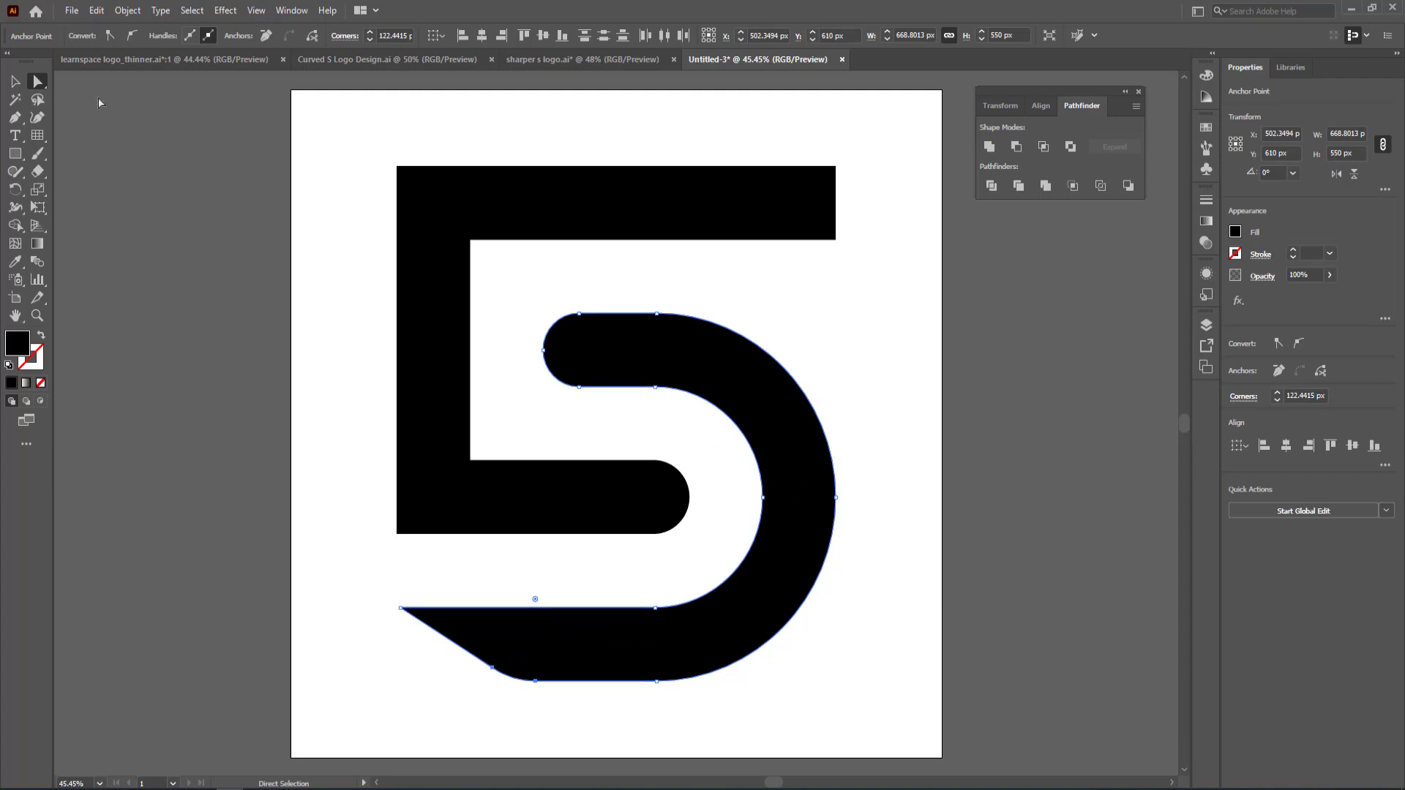
key("v")
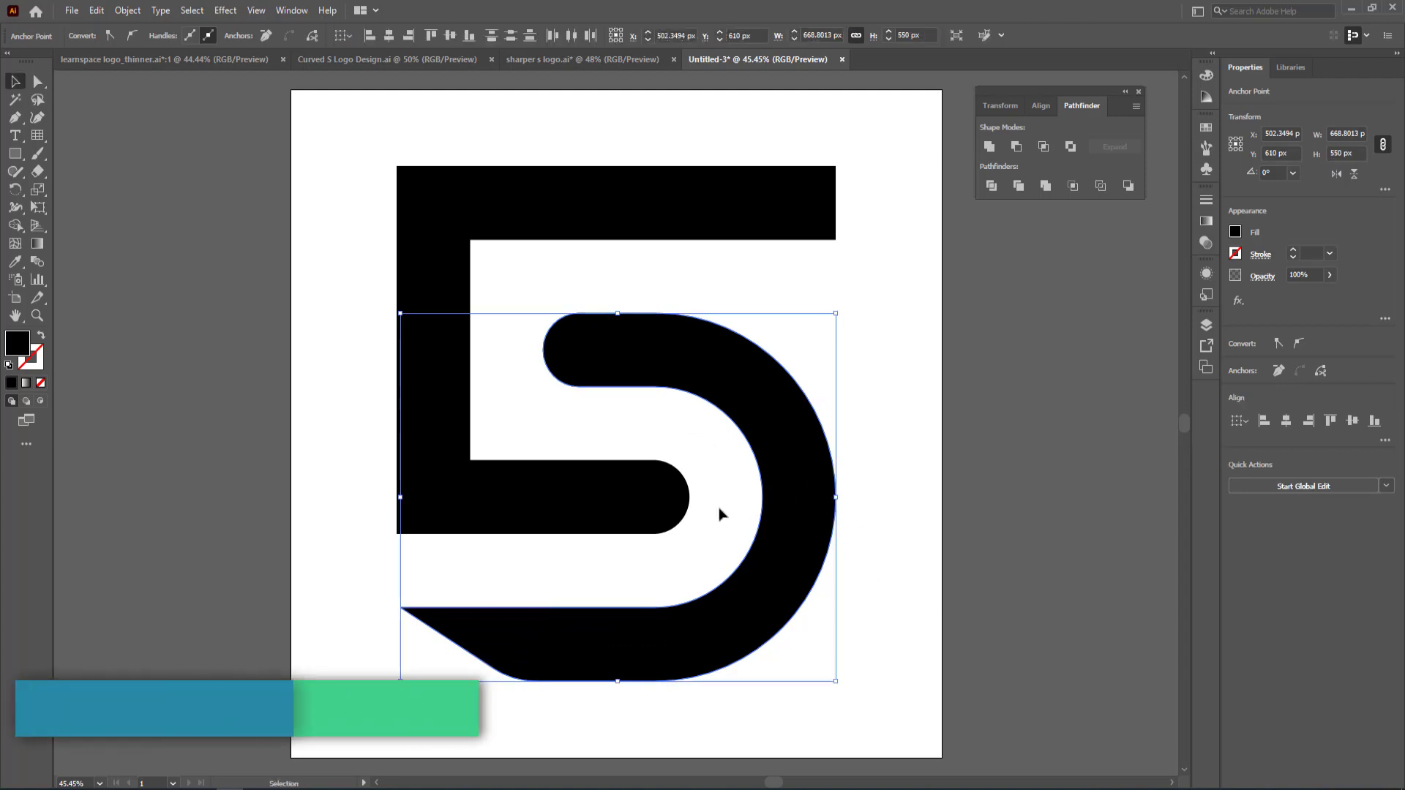
Nudge the inner-curve anchor 5 px to the right.
left_click(39, 86)
left_click(763, 498)
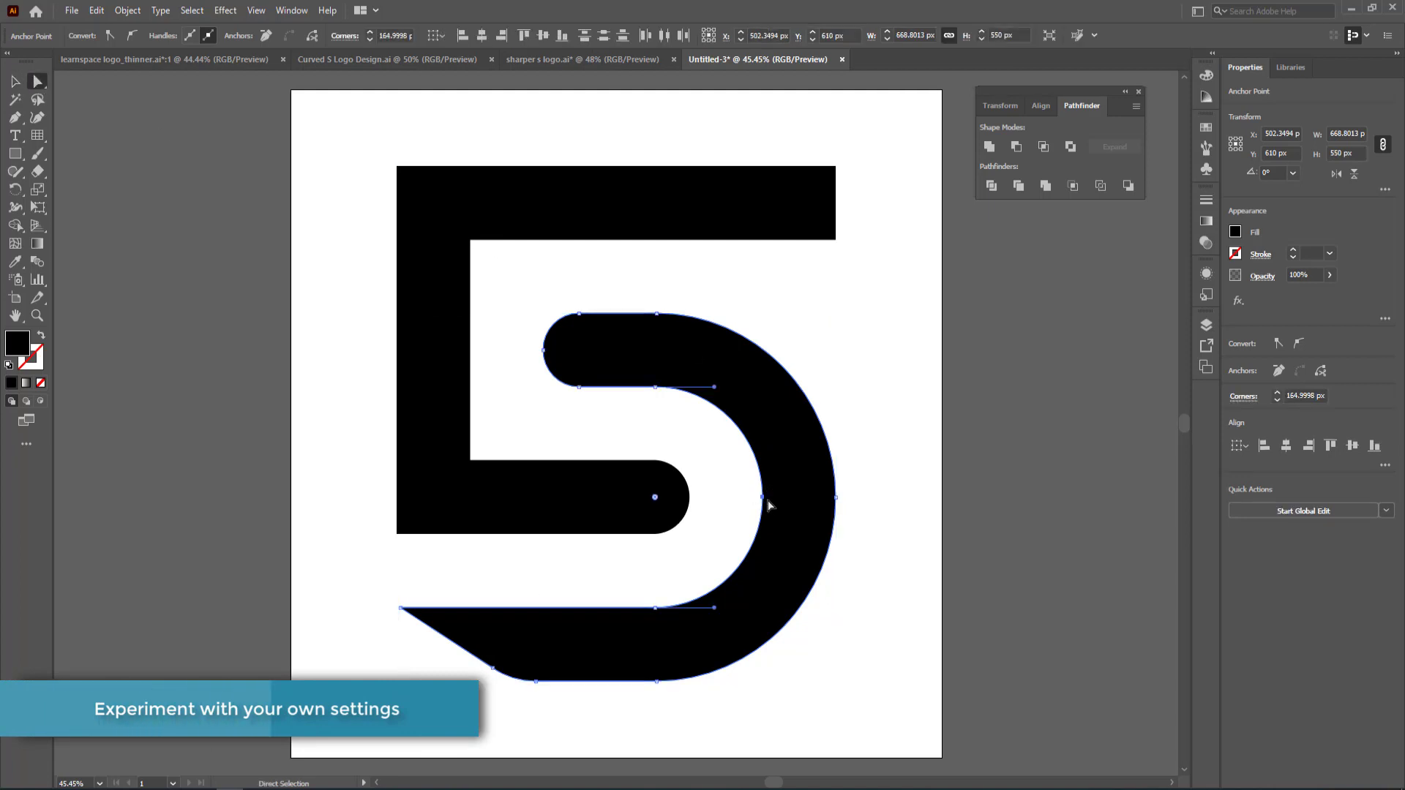
left_click_drag(765, 498, 769, 500)
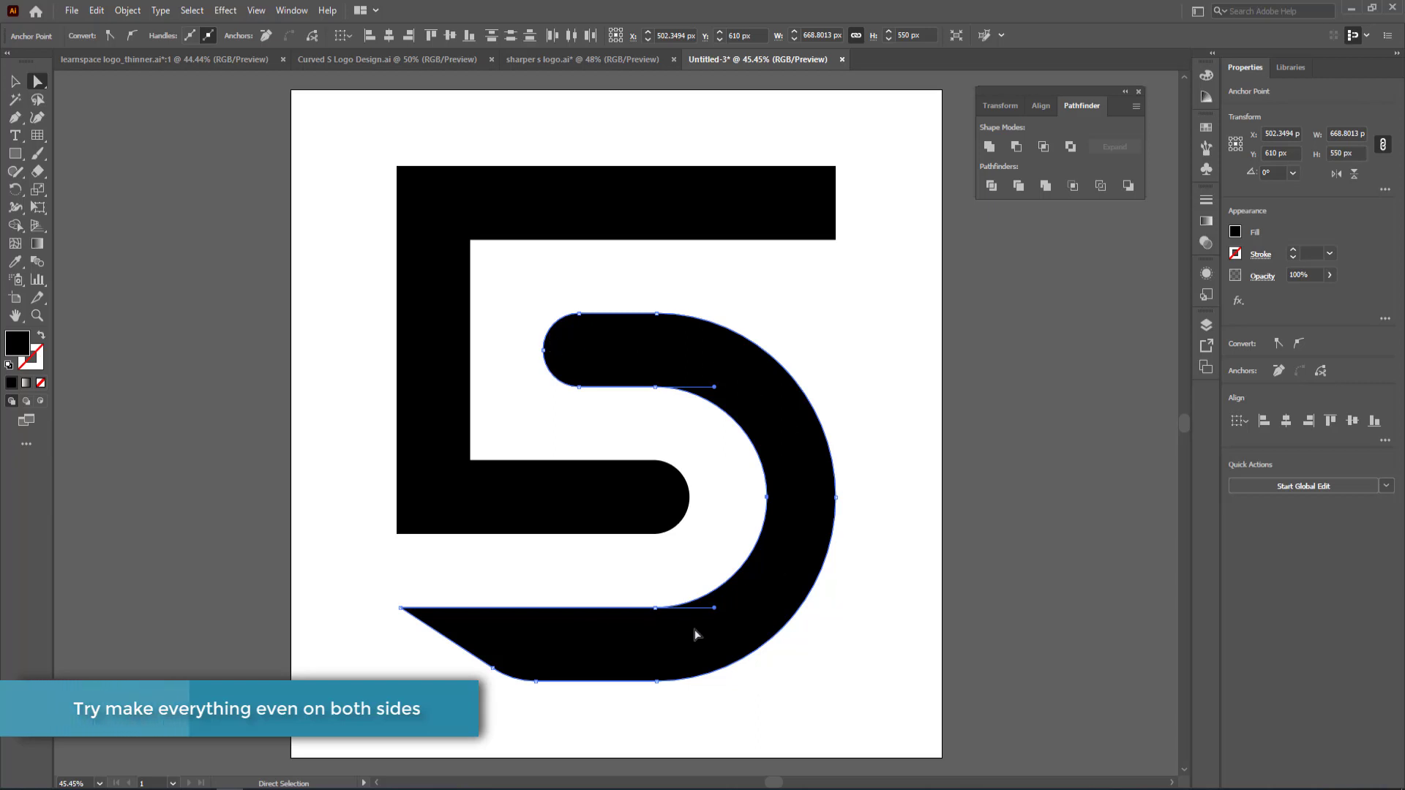
left_click(15, 81)
left_click(793, 448)
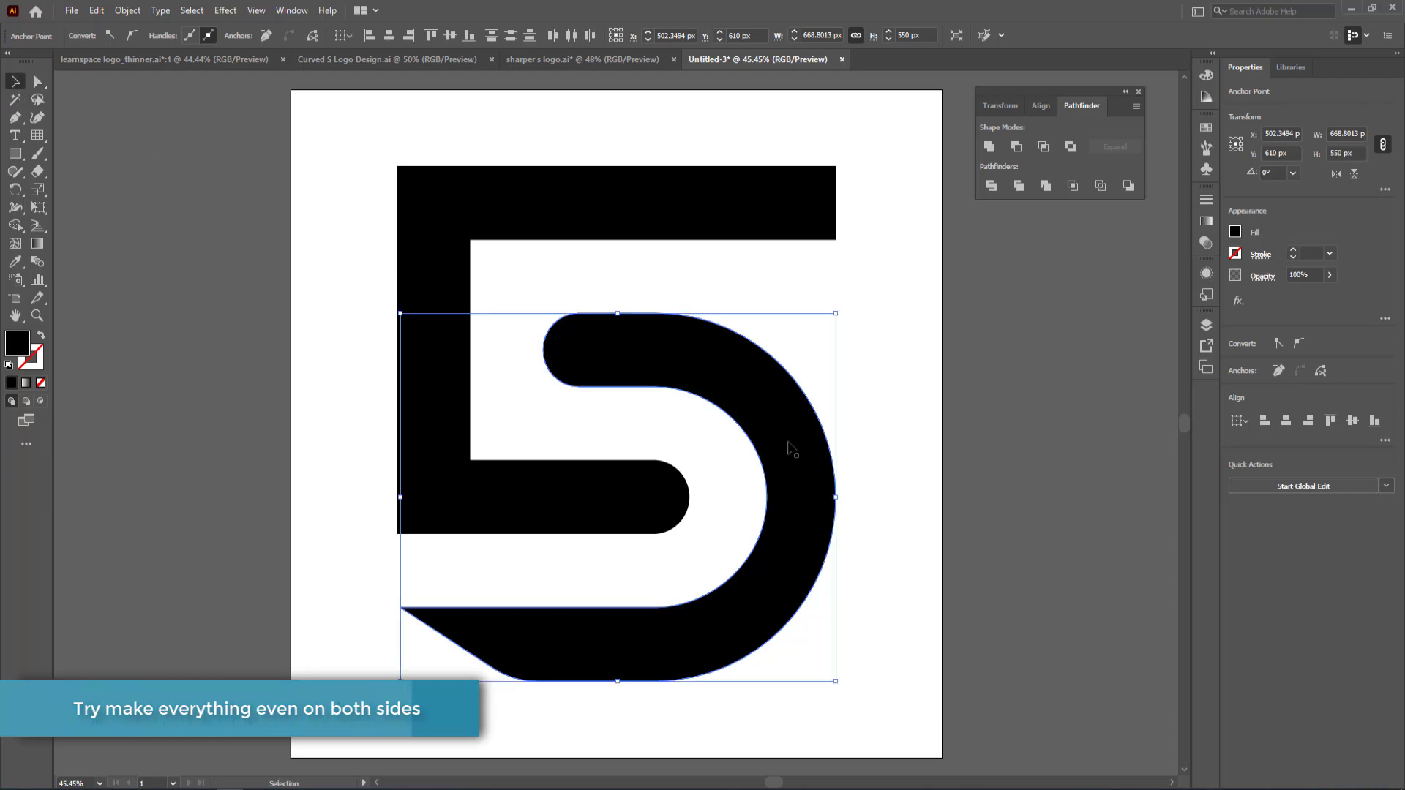
Delete the upper L-shaped path from the group.
double_click(596, 207)
left_click(633, 212)
key("Delete")
Duplicate the curved piece, rotate the copy 180° and move it up as the S's upper half.
left_click(681, 372)
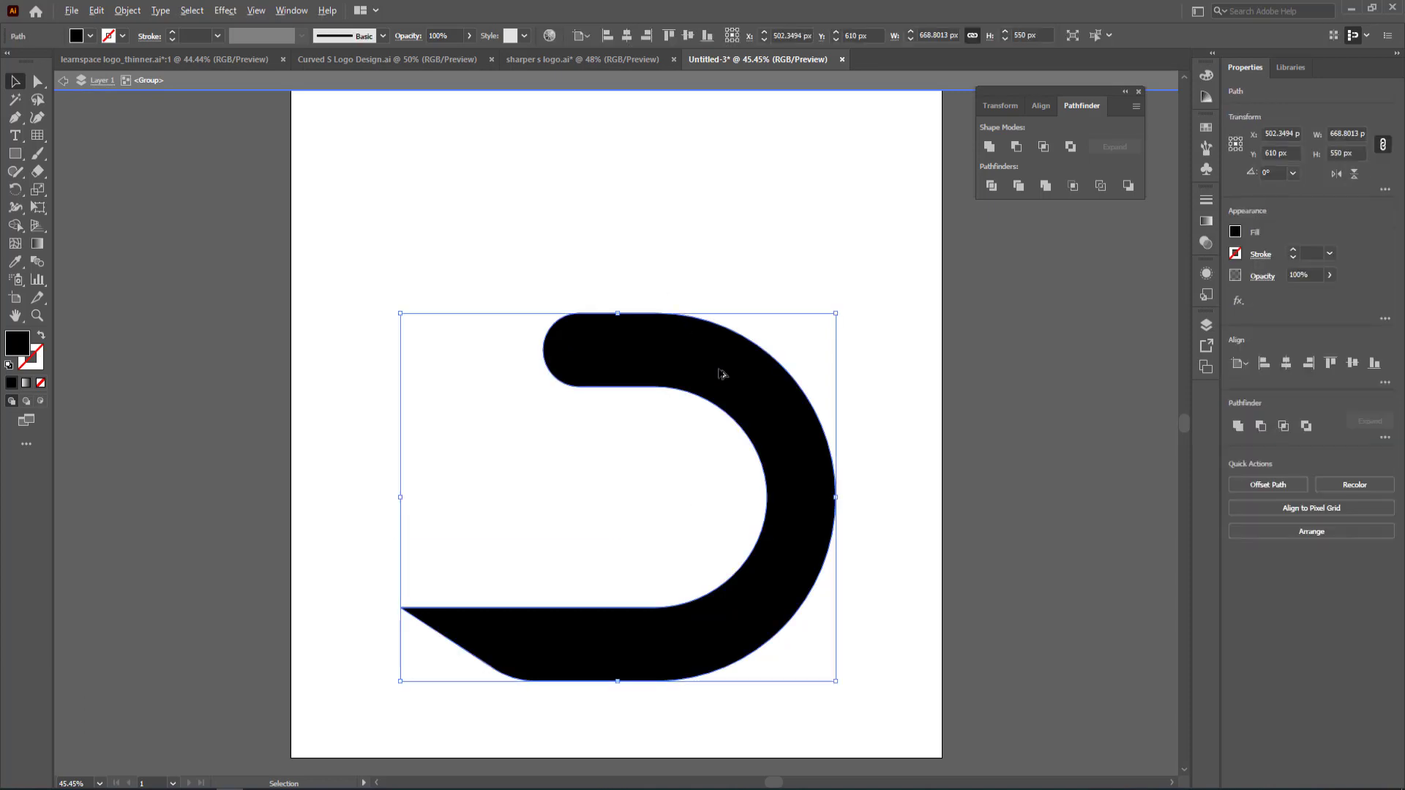
left_click_drag(723, 374, 590, 361, "alt")
left_click(63, 79)
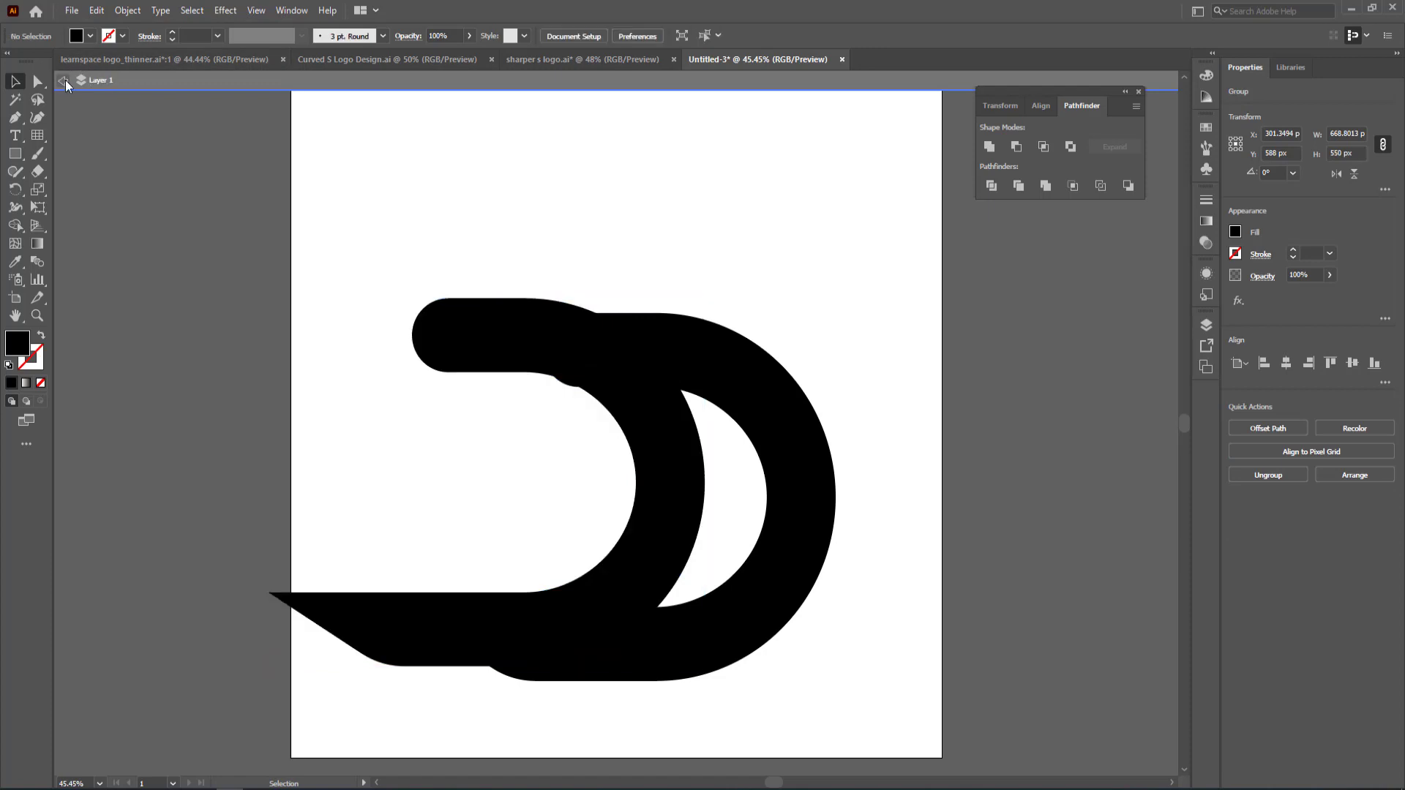
left_click(486, 303)
left_click_drag(711, 291, 357, 545)
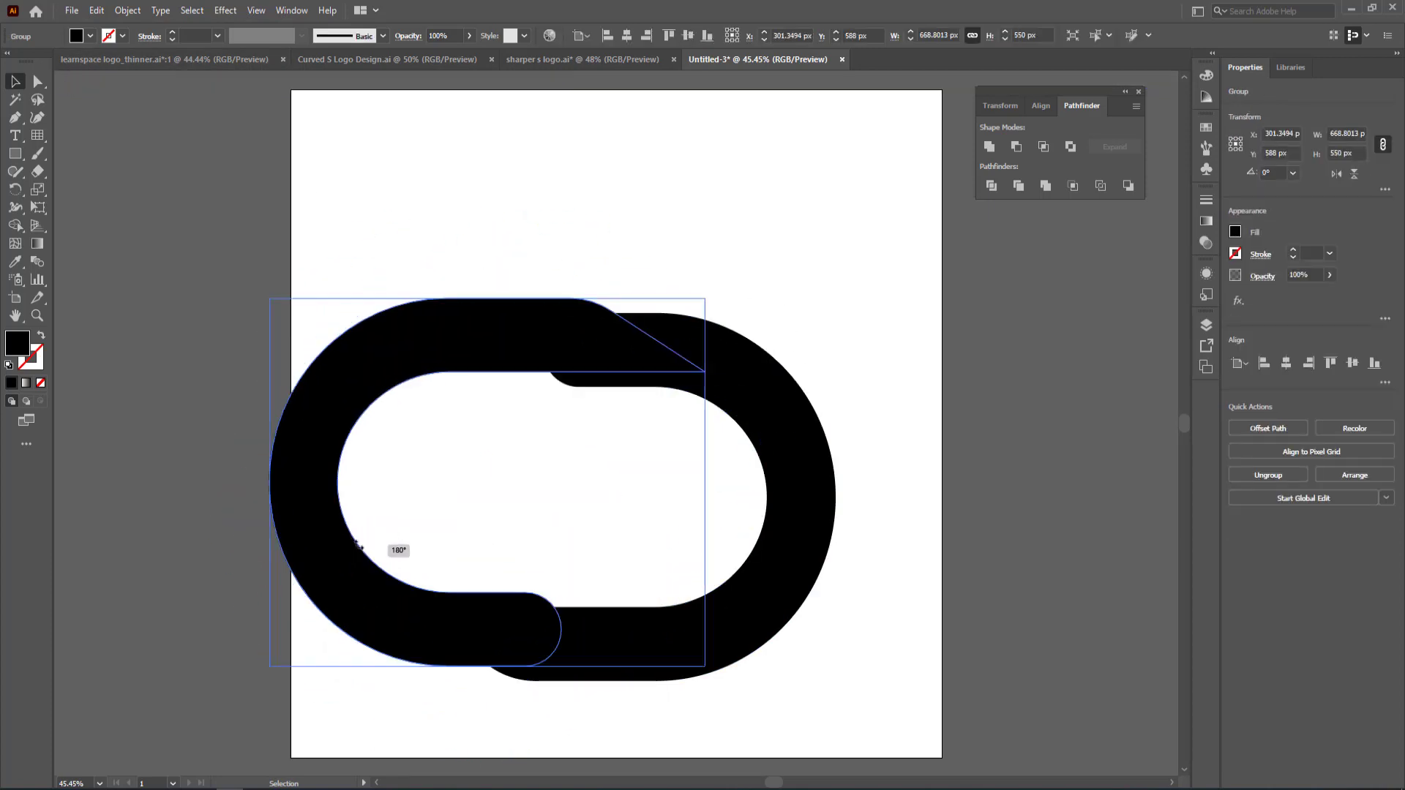
left_click_drag(339, 596, 469, 458)
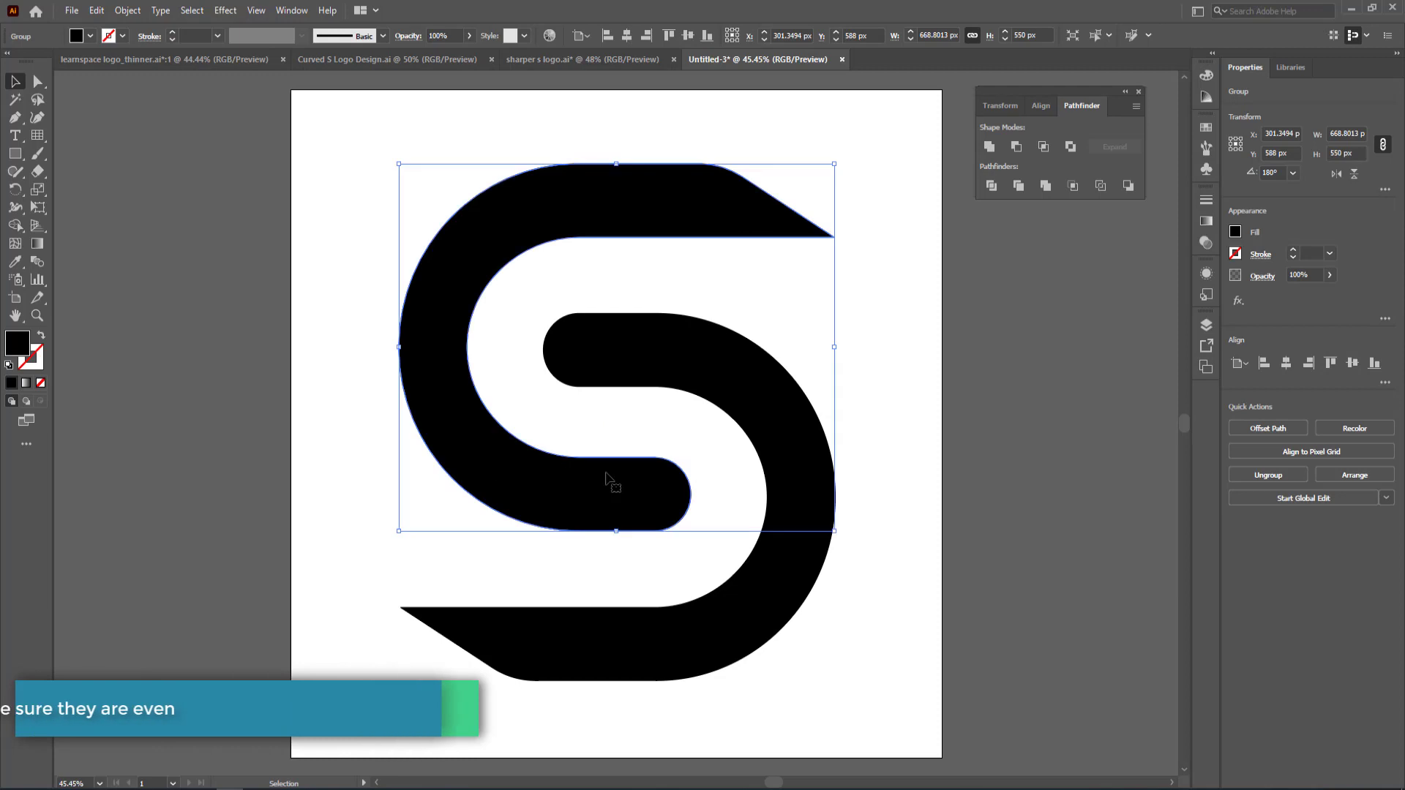
left_click(715, 320)
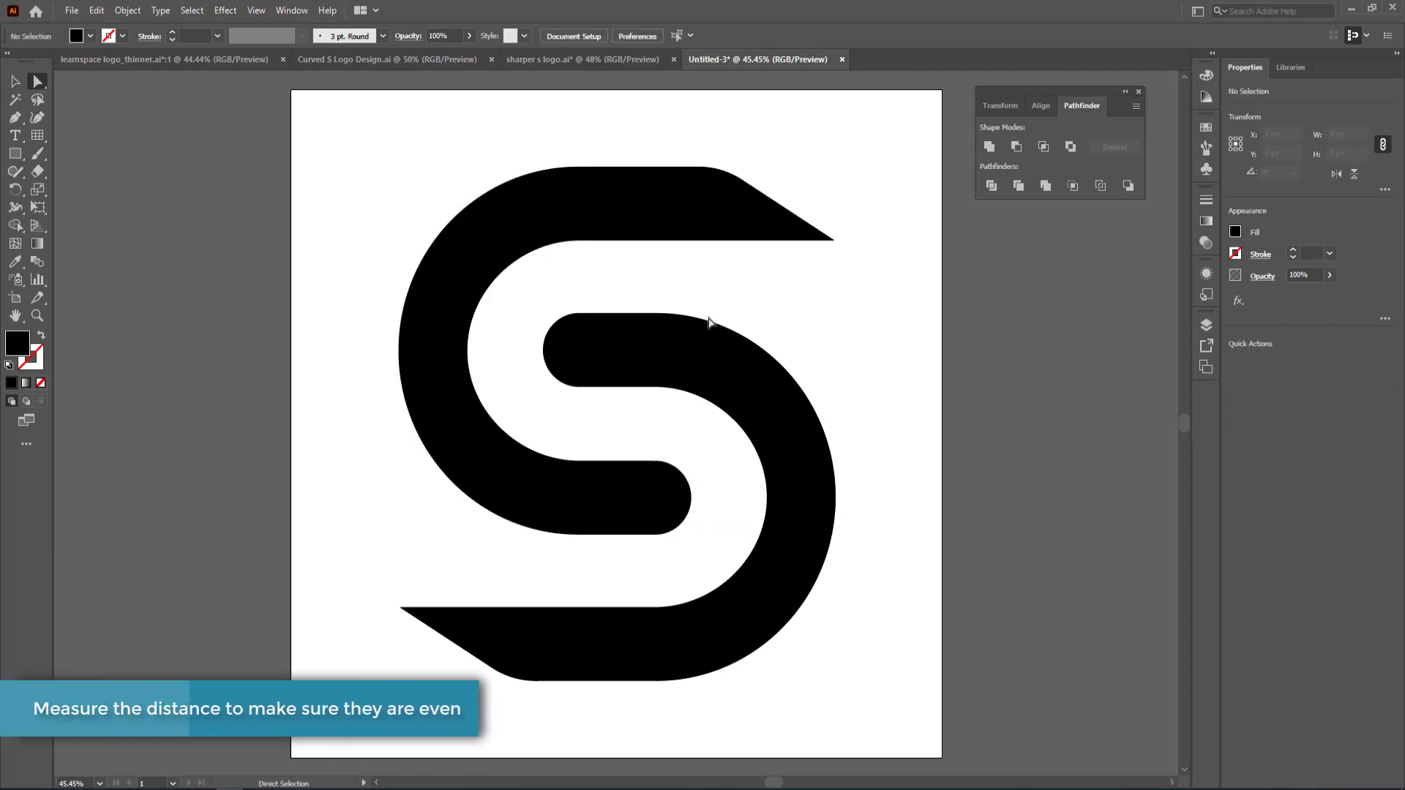
Draw a line measuring the curve's stroke width, plus a vertical reference line from the S's top edge.
key("a")
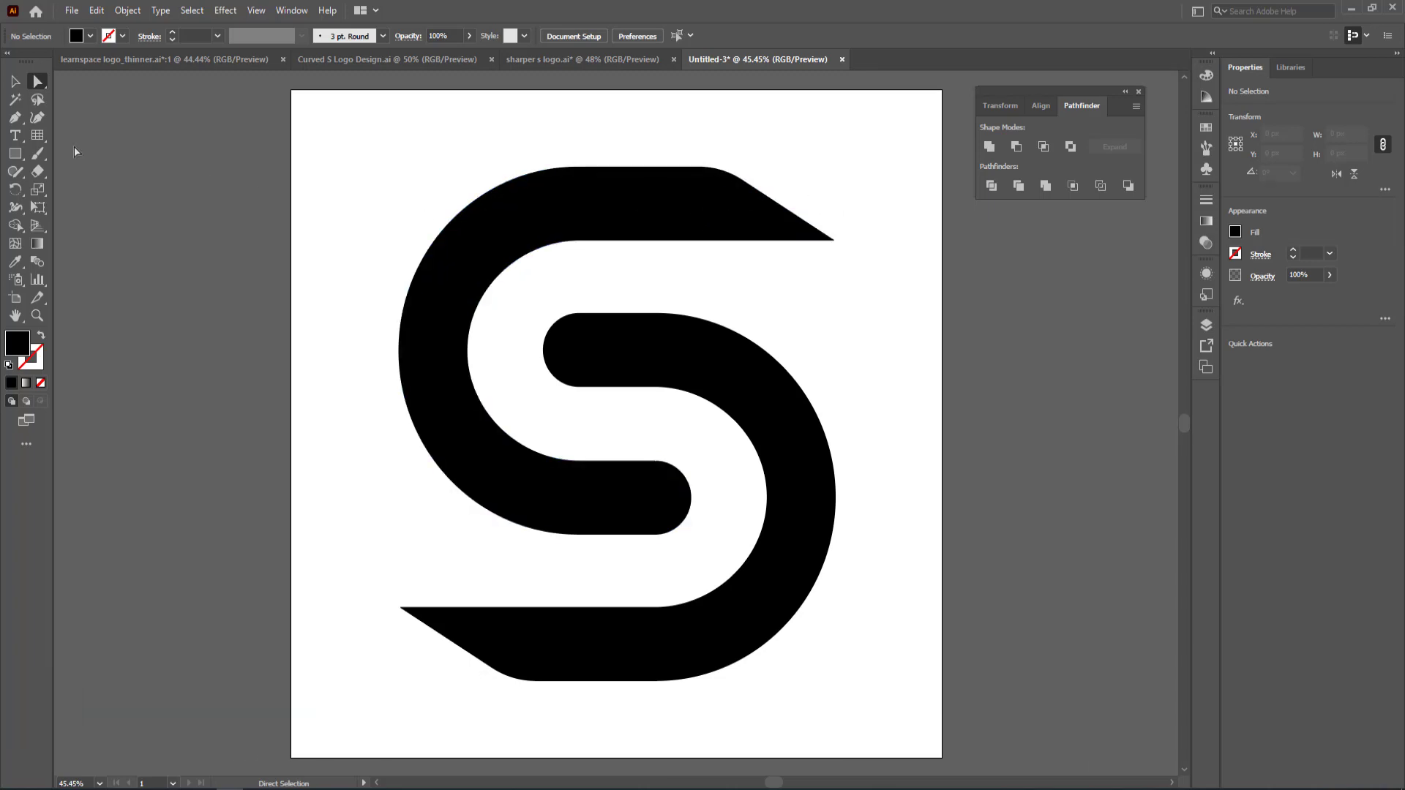
left_click(836, 497)
left_click(766, 497)
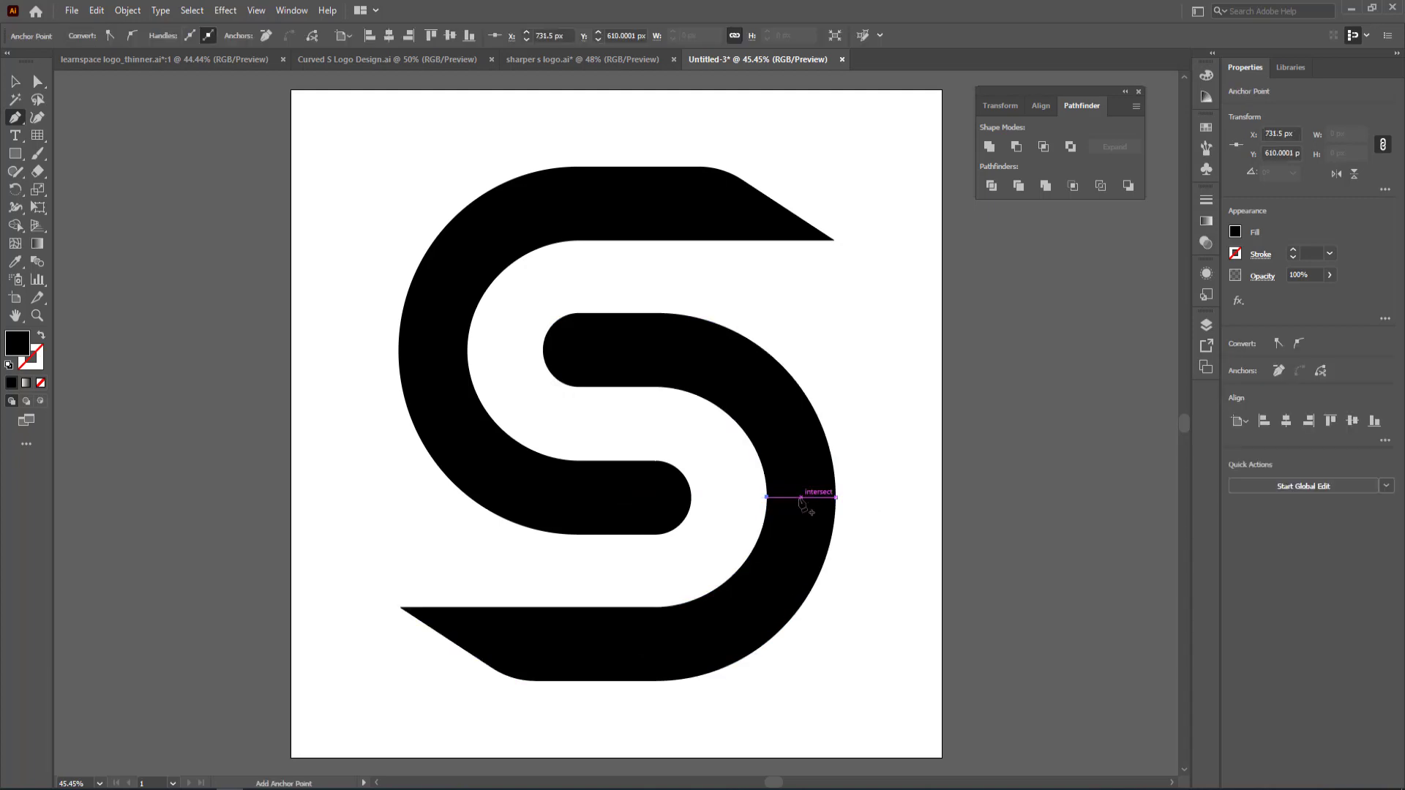
left_click_drag(801, 458, 799, 461)
left_click(801, 167, "ctrl")
left_click(800, 167)
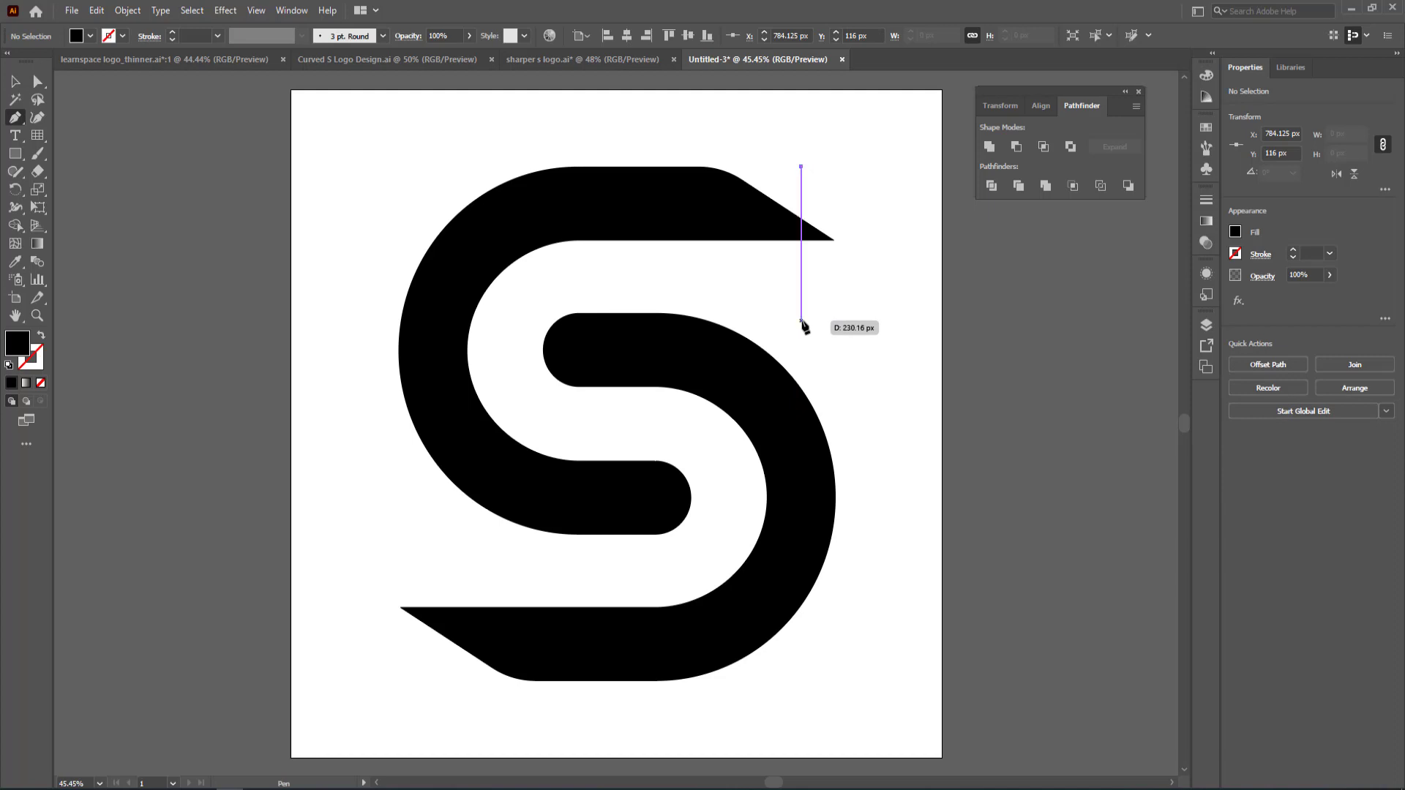
left_click(800, 320)
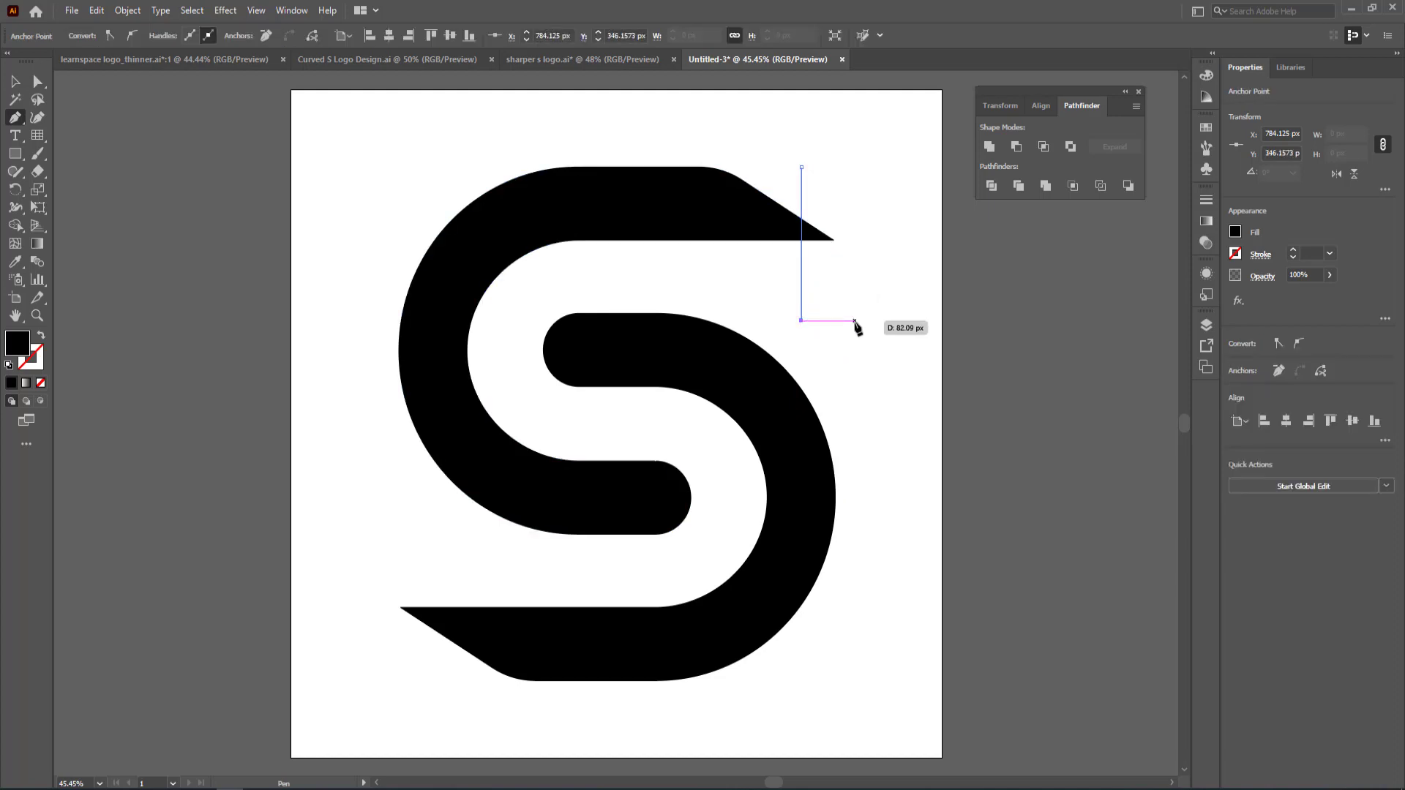
Pull the upper tip's anchor point about 51 px left to the vertical reference line.
left_click(38, 82)
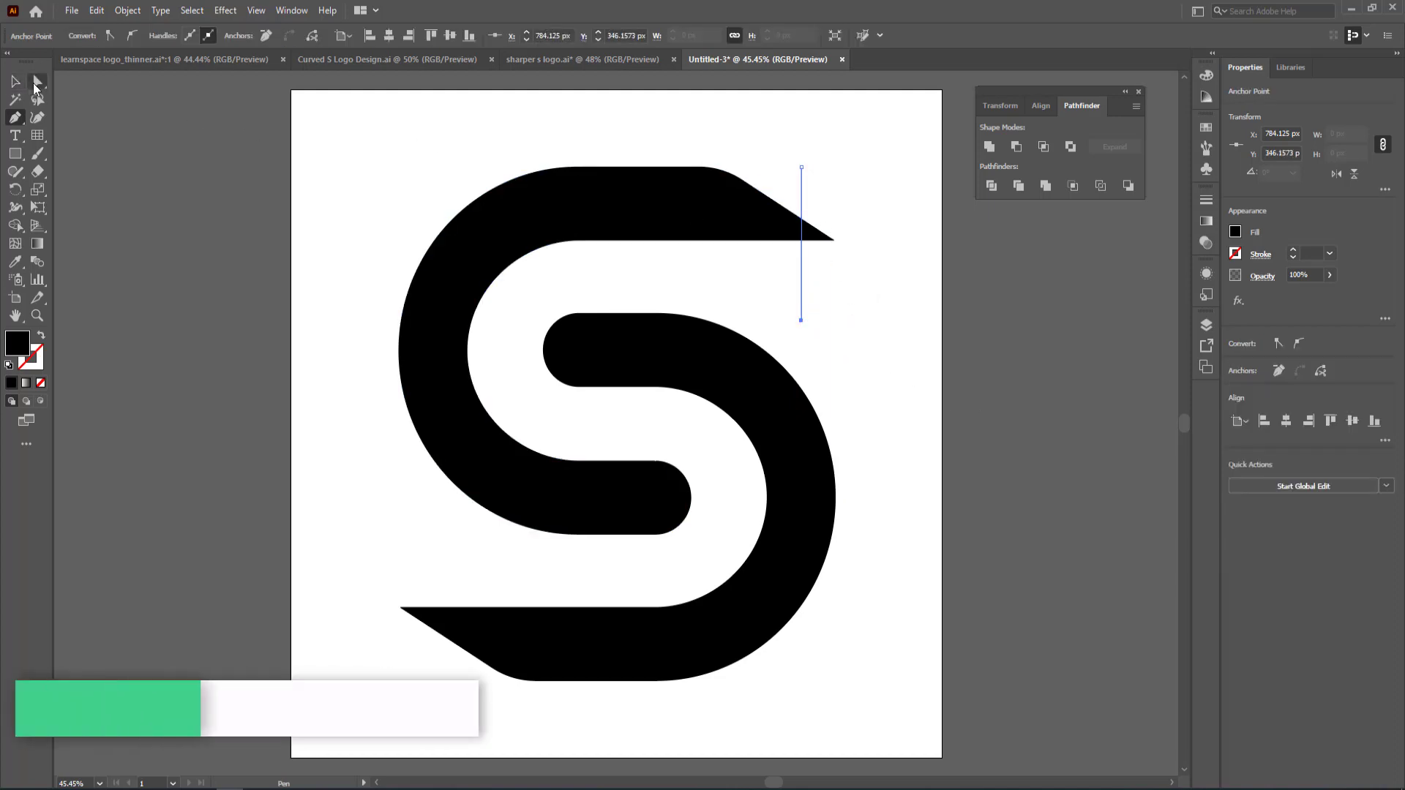
left_click(816, 242)
left_click_drag(834, 239, 802, 240)
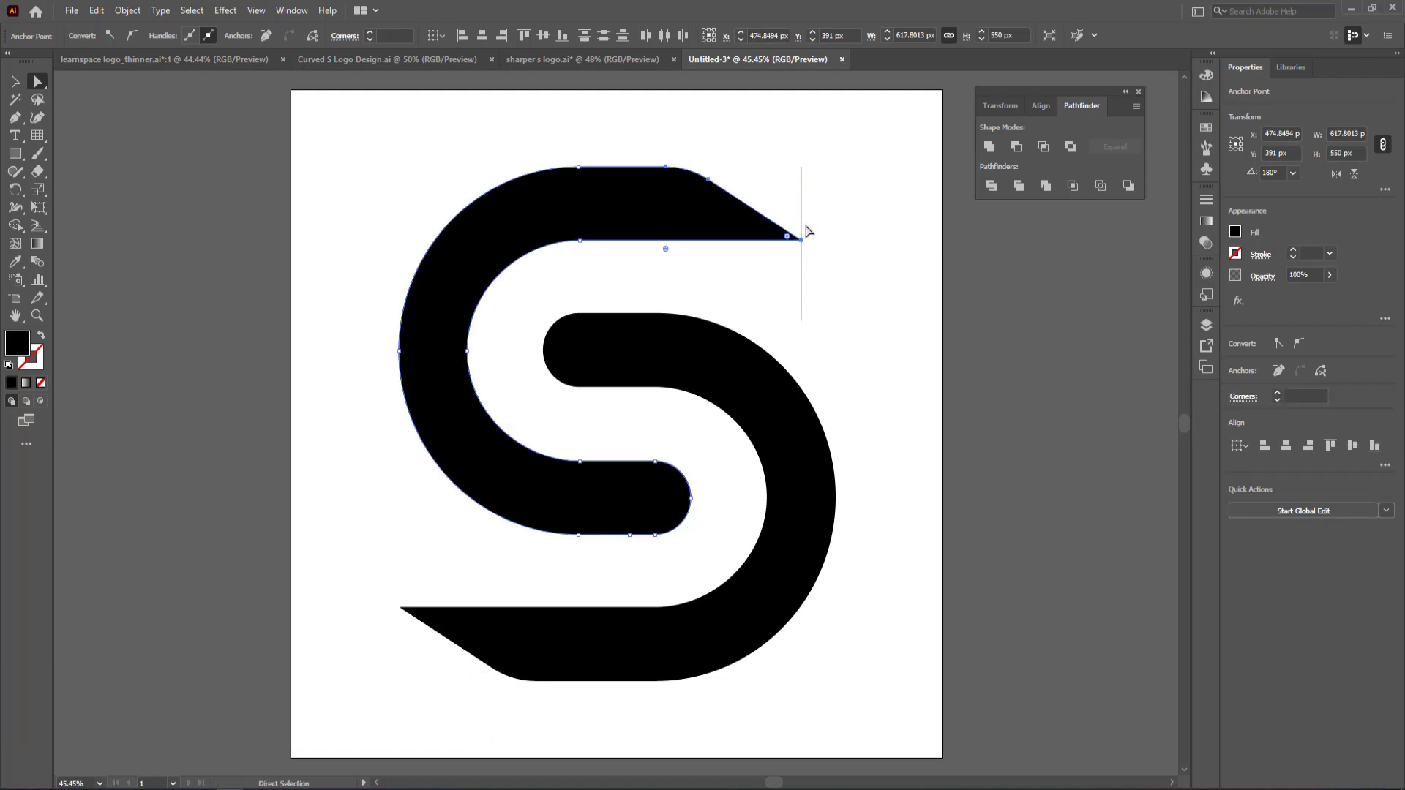
Delete the vertical and horizontal measuring lines.
left_click(15, 81)
left_click(803, 229)
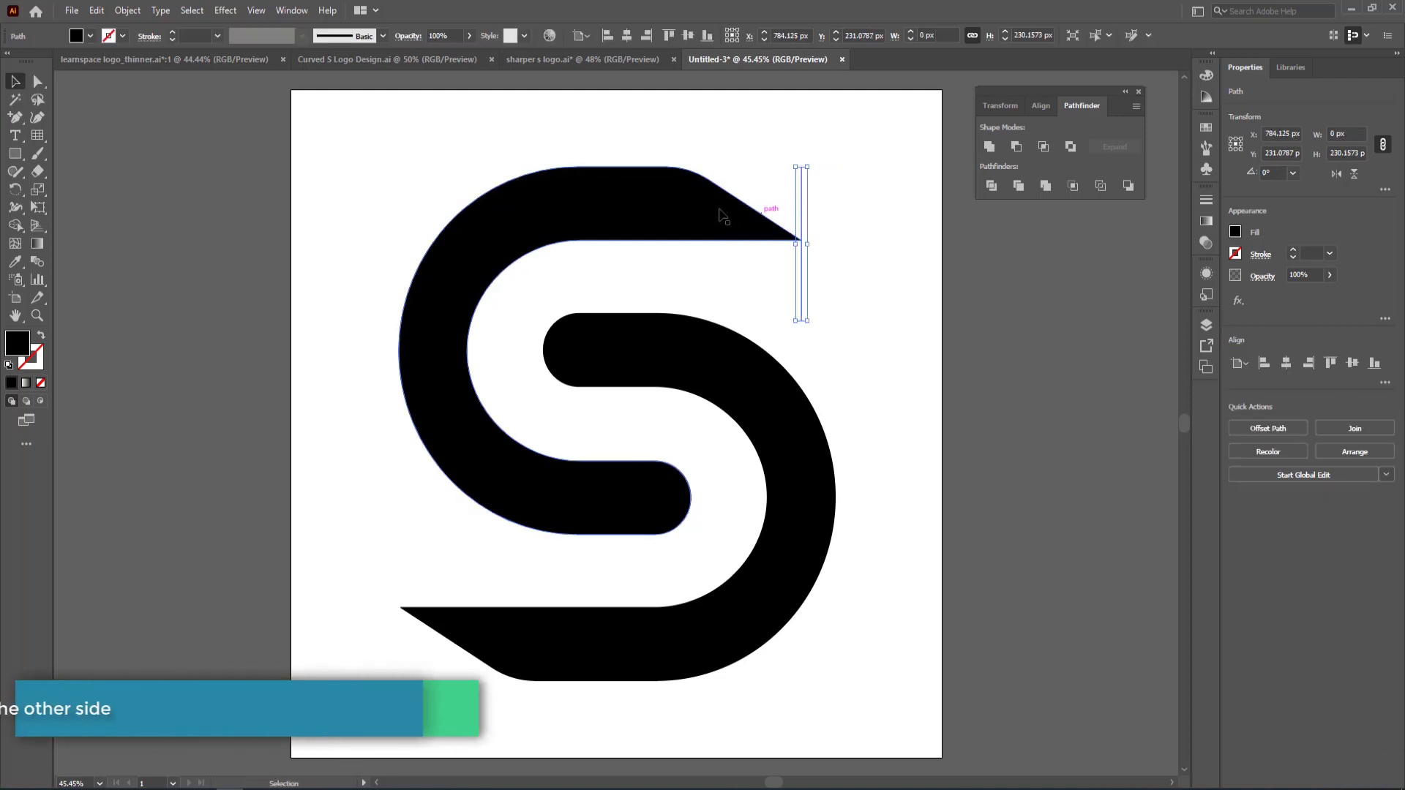
left_click(812, 198)
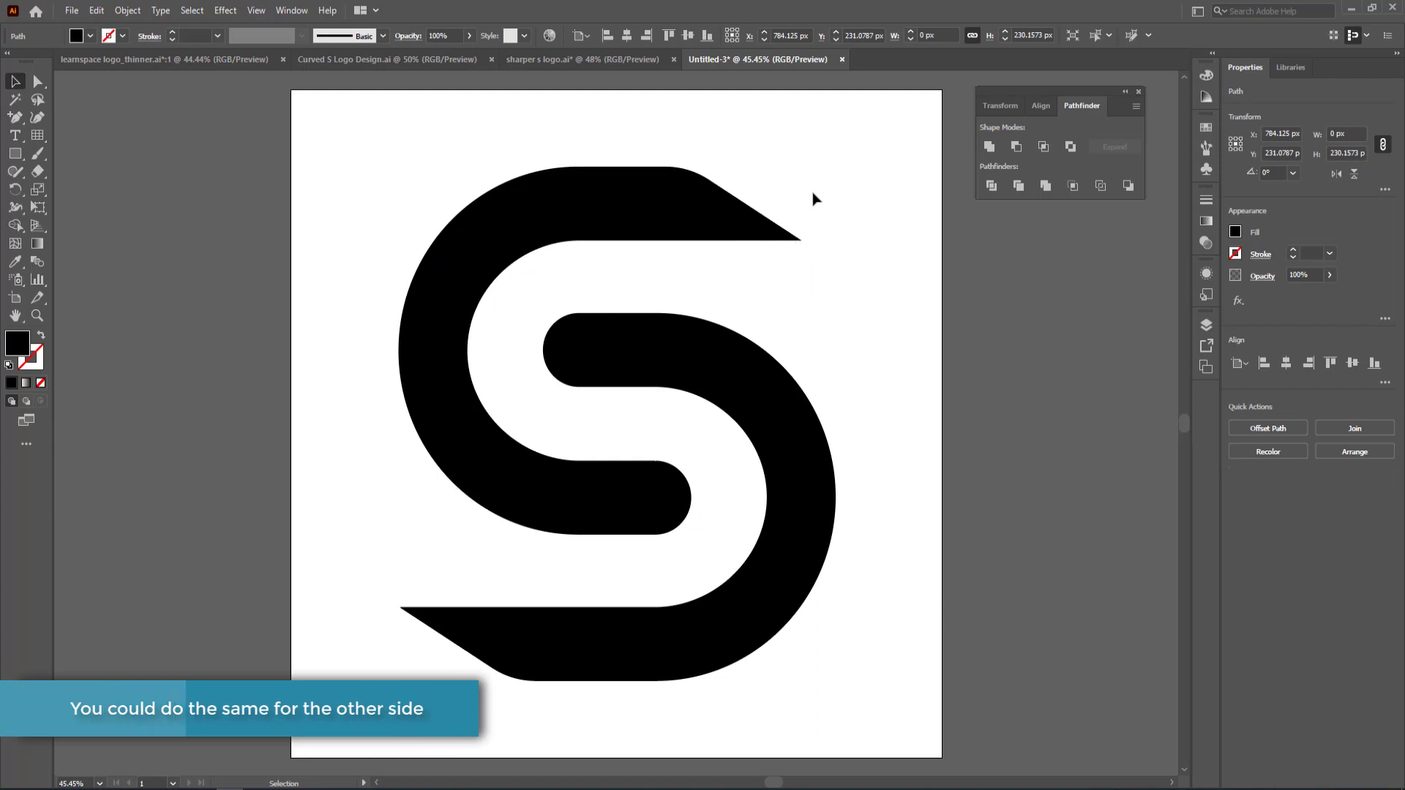
left_click(791, 499)
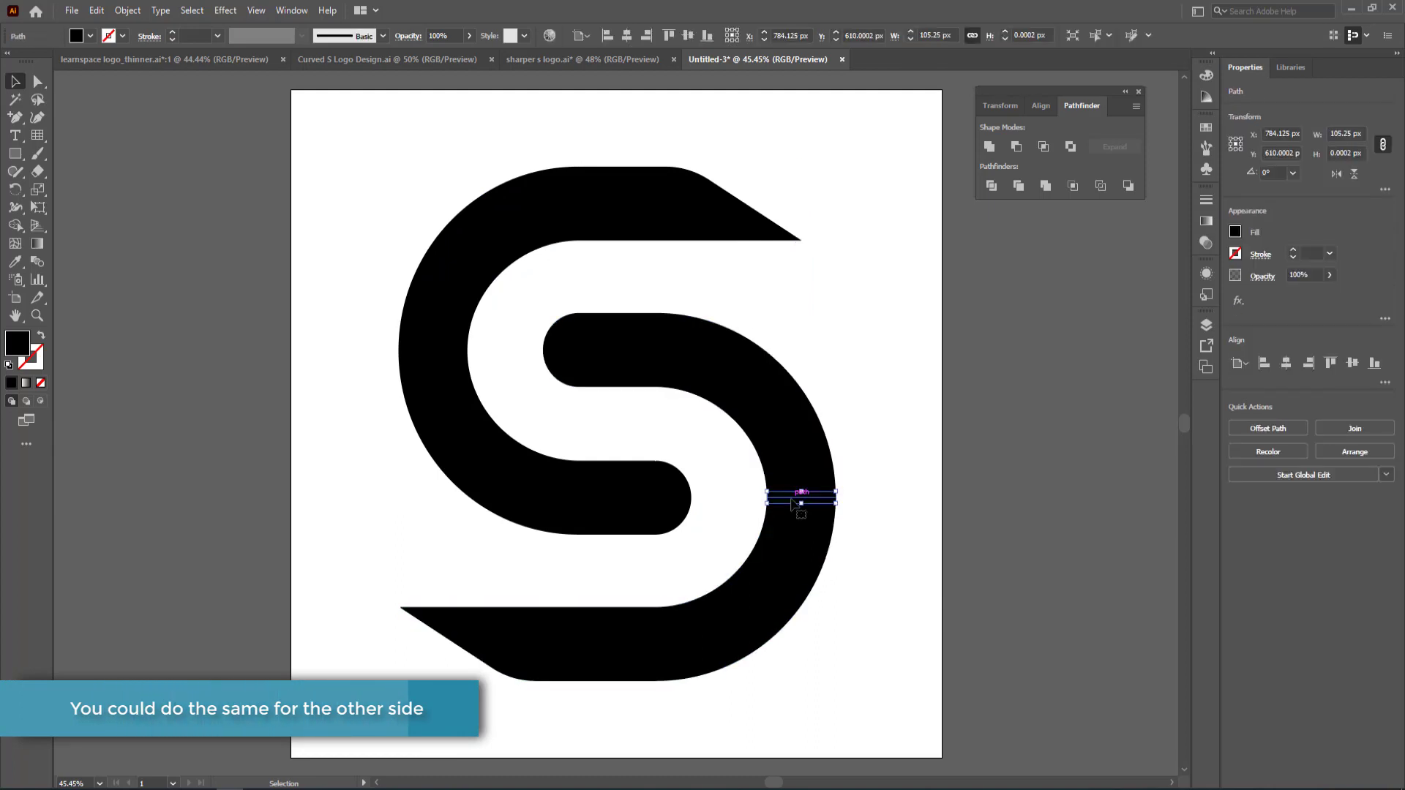
key("Delete")
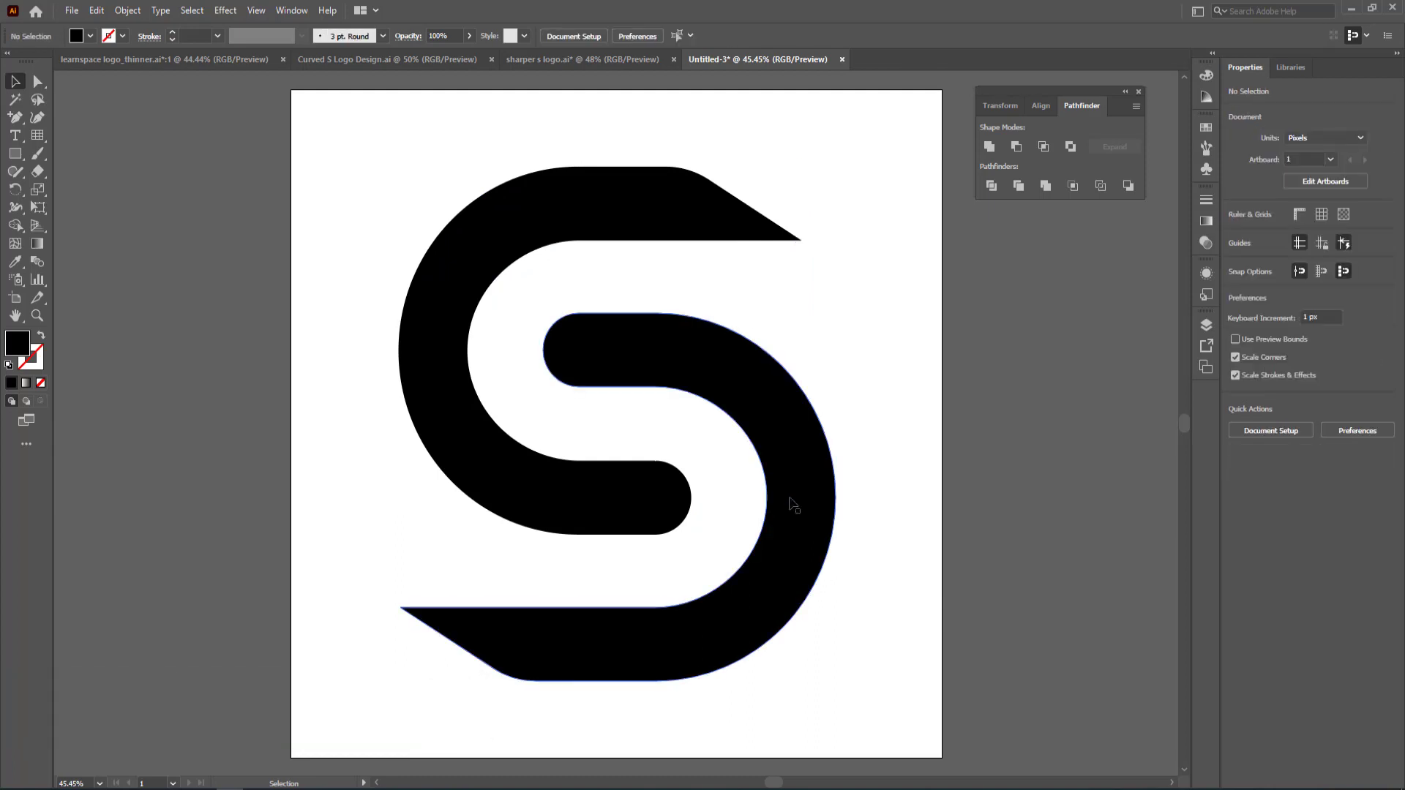